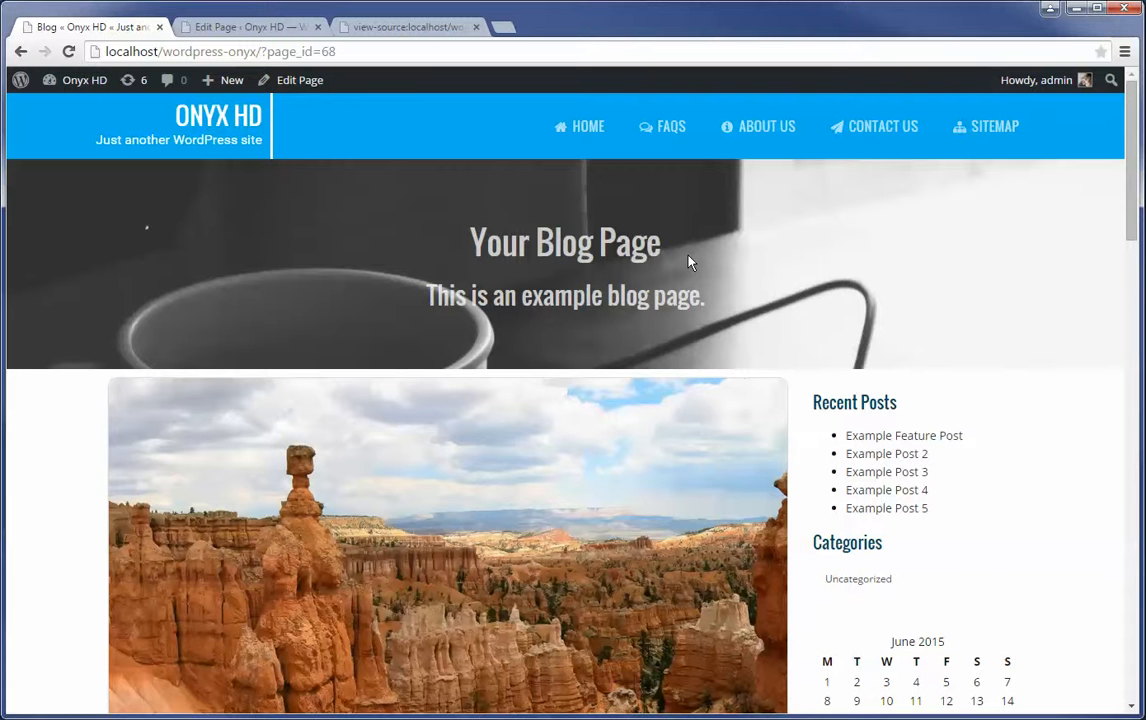
# Review the published blog page, including its header, post grid and sidebar widgets
pyautogui.scroll(-3, 688, 262)
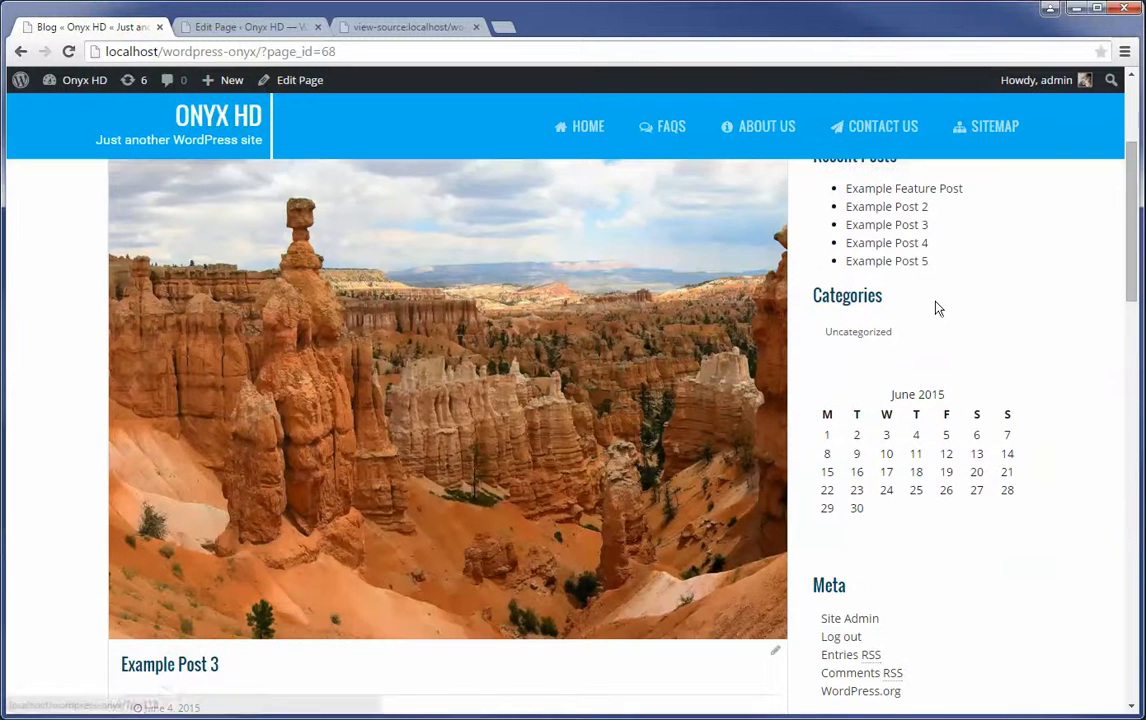
pyautogui.scroll(1, 1095, 314)
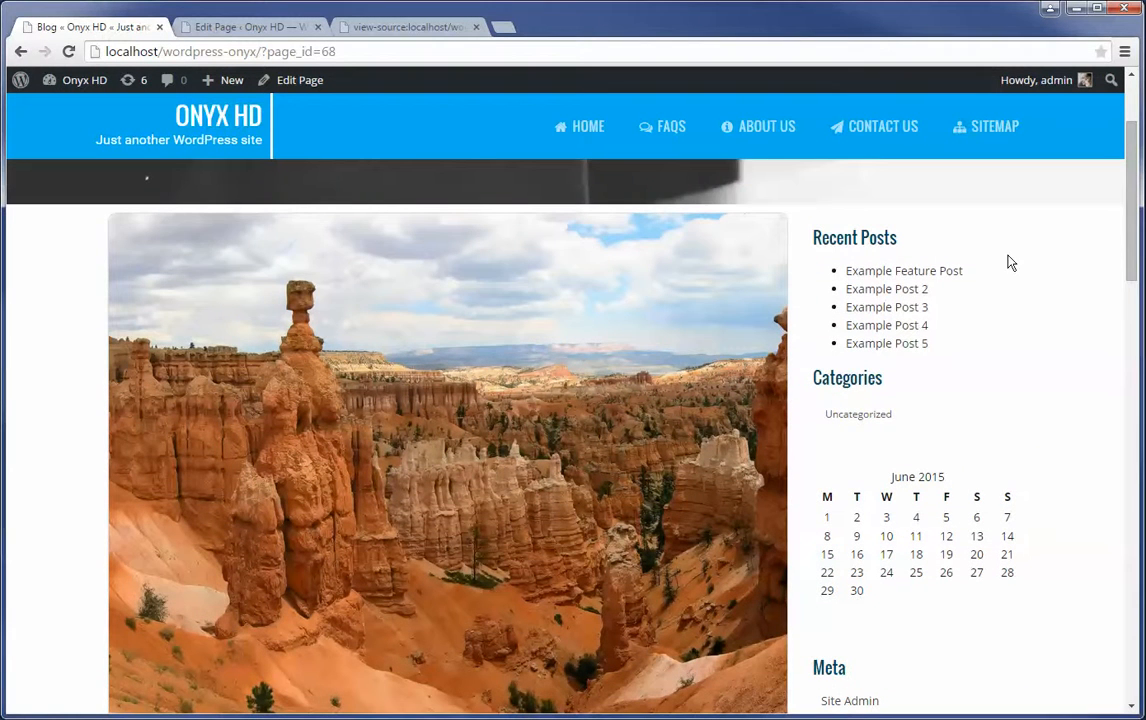
pyautogui.scroll(-8, 995, 341)
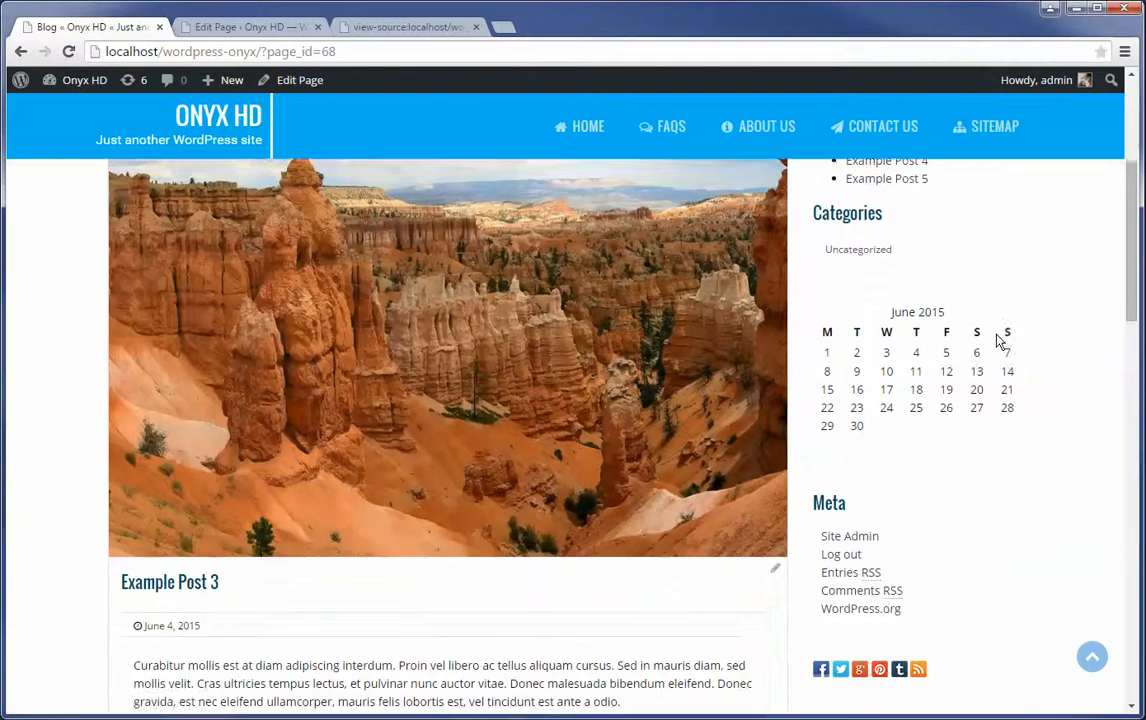
pyautogui.scroll(-9, 997, 342)
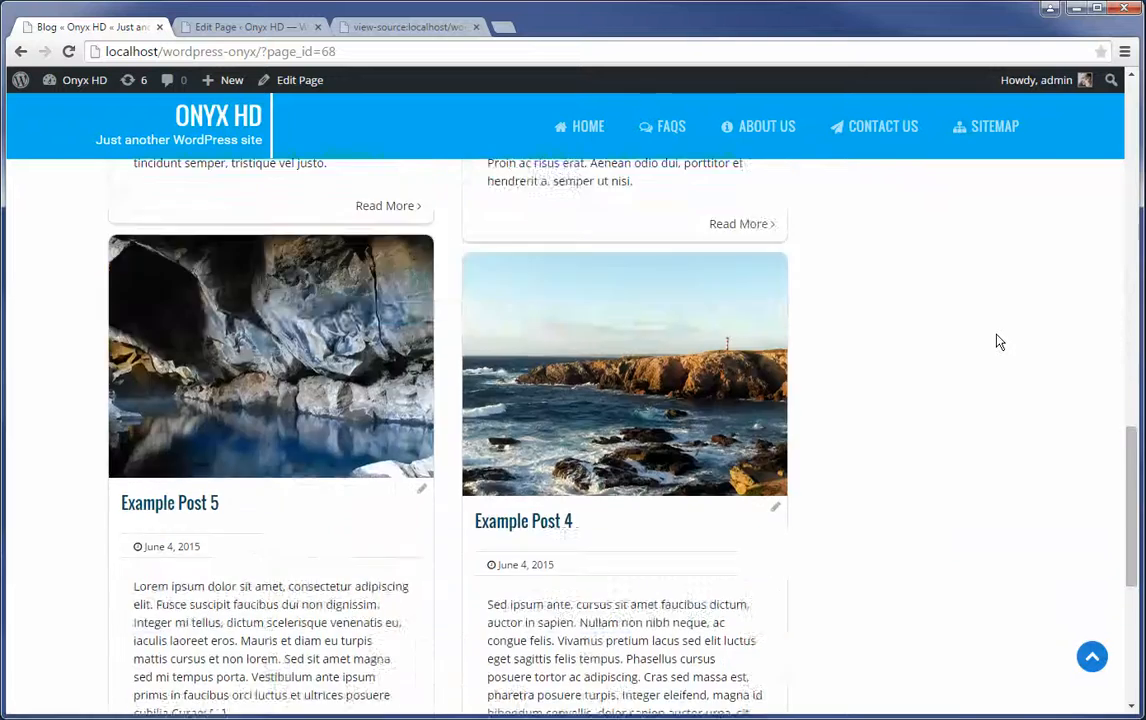
pyautogui.scroll(15, 995, 347)
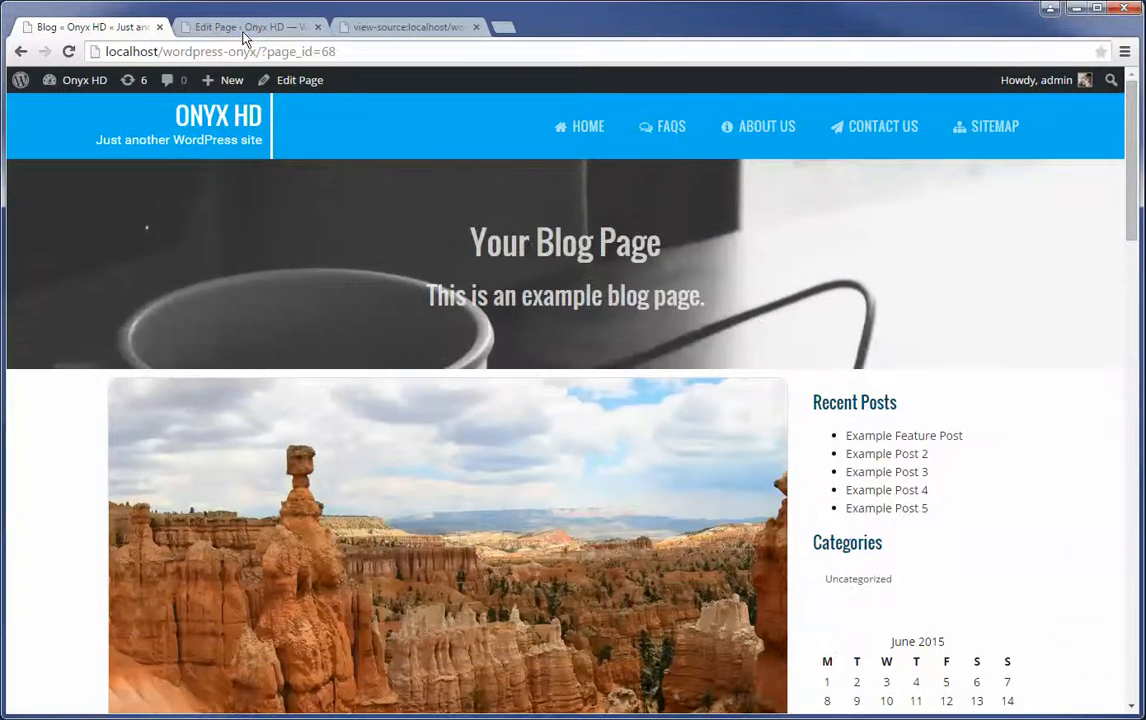
# Go to the Blog page's editor and look through its page layout, page type and general blog layout settings
pyautogui.click(243, 28)
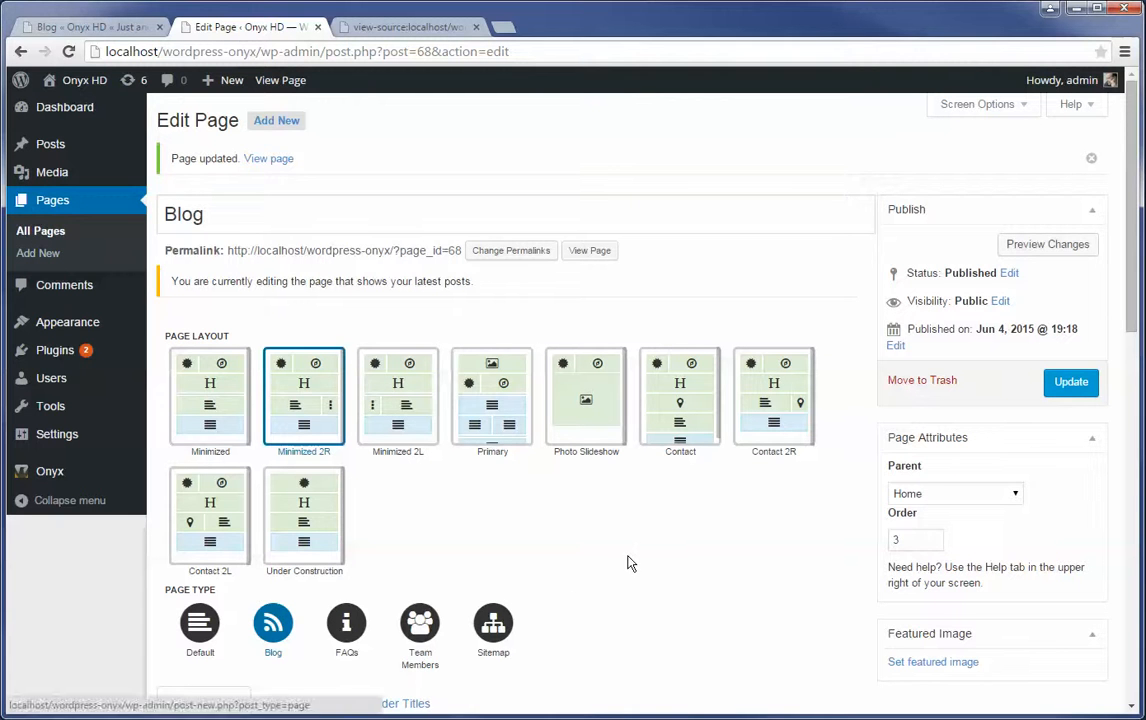
pyautogui.scroll(-1, 630, 504)
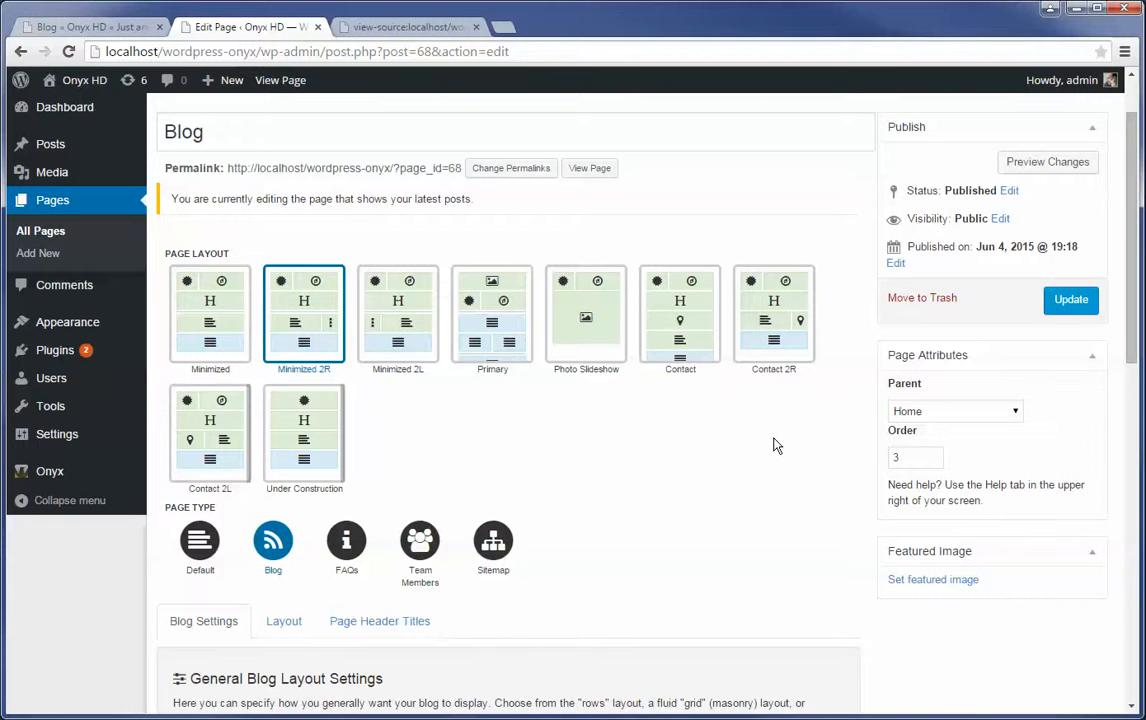
pyautogui.scroll(-1, 773, 445)
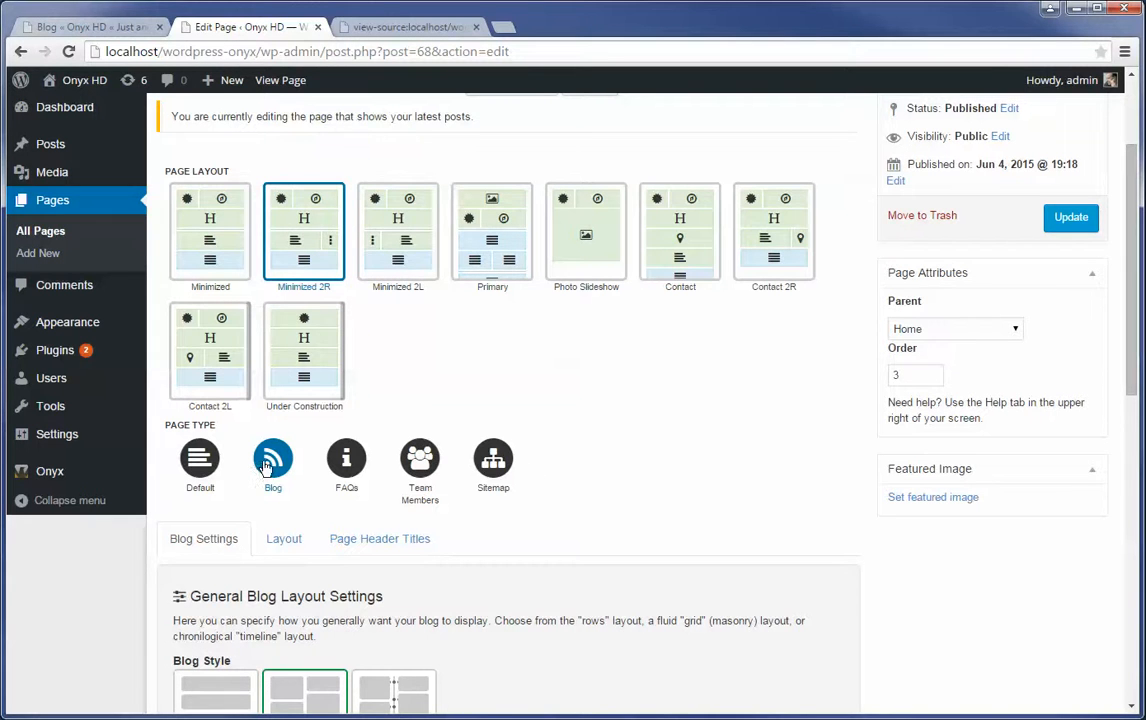
pyautogui.scroll(-4, 593, 390)
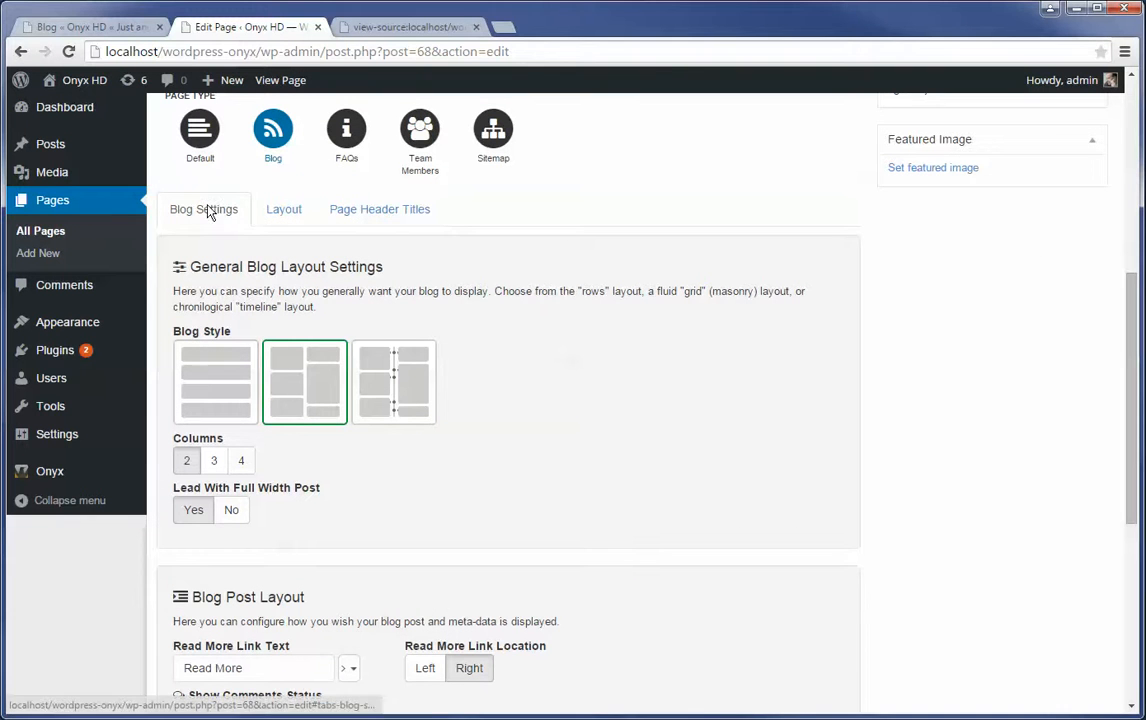
# Try the rows and timeline blog styles, comparing the grid style with the published blog page
pyautogui.click(210, 385)
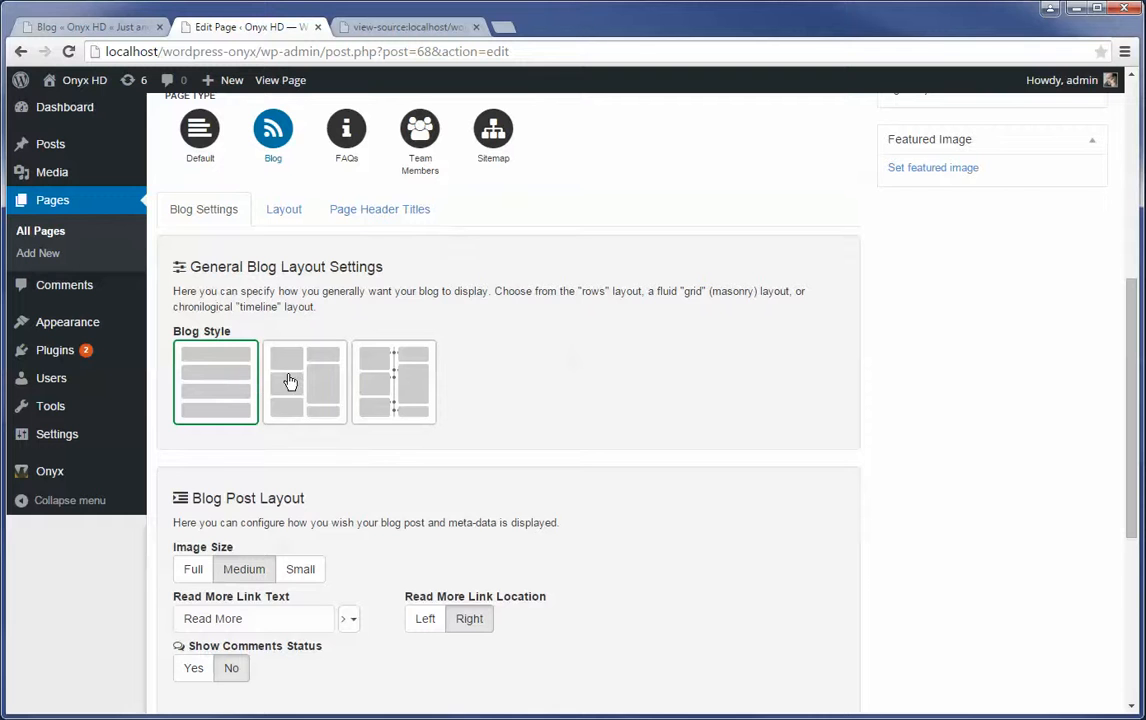
pyautogui.click(289, 381)
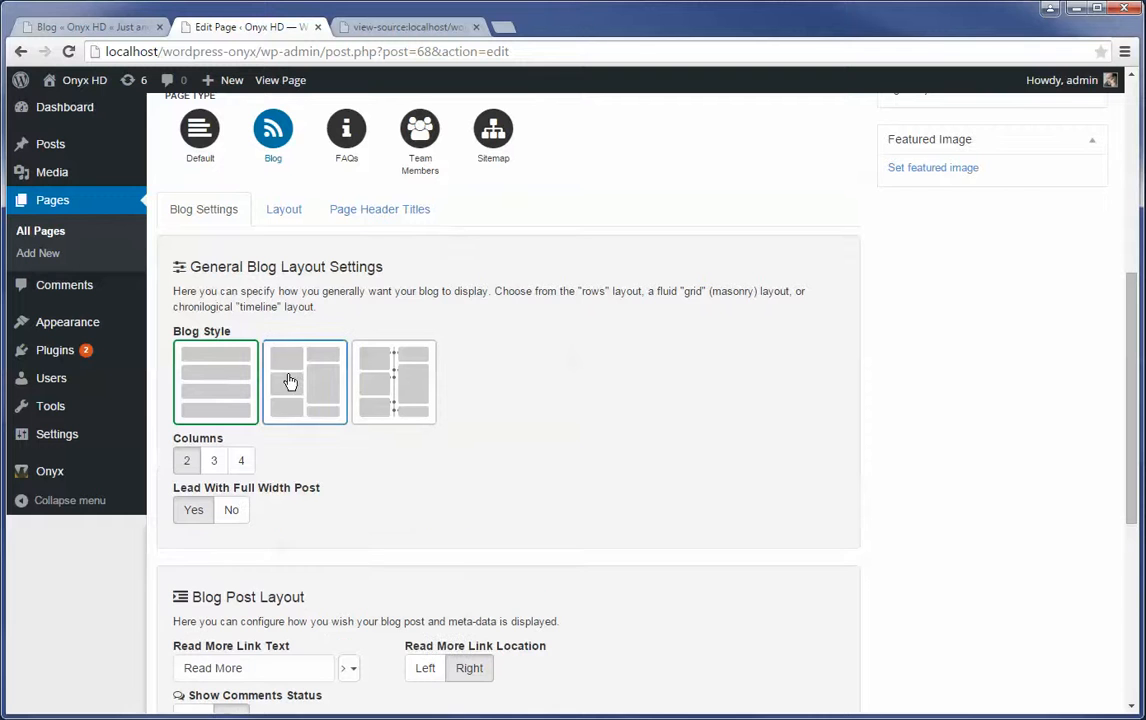
pyautogui.click(83, 28)
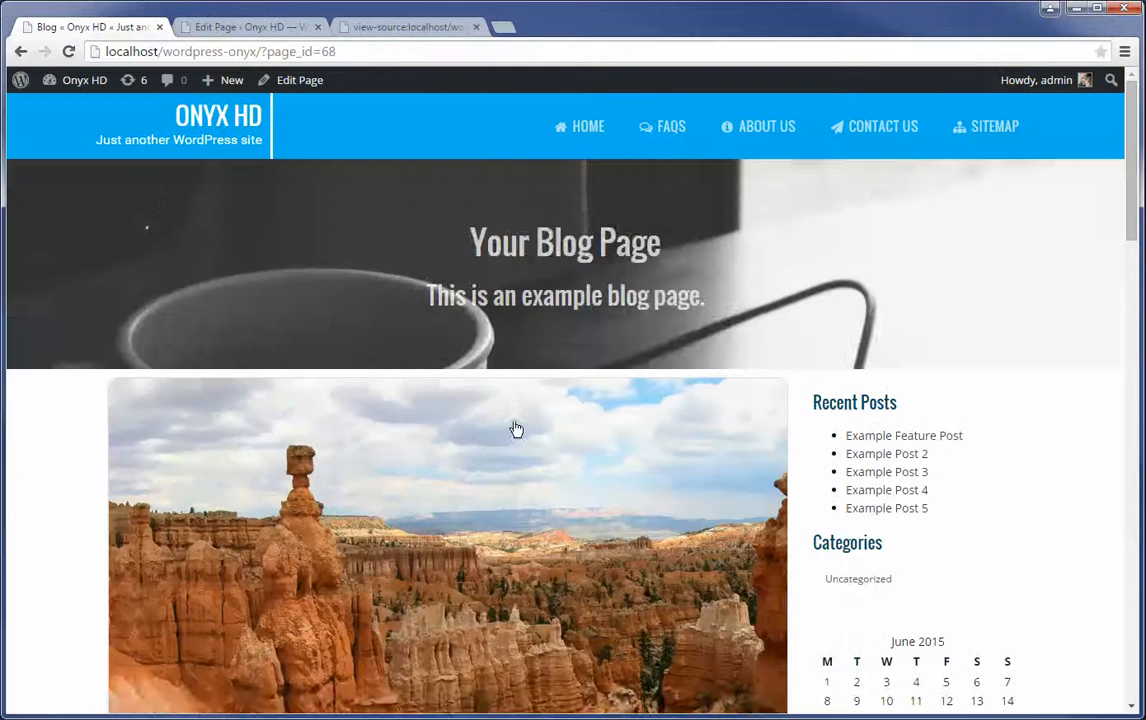
pyautogui.scroll(-10, 465, 503)
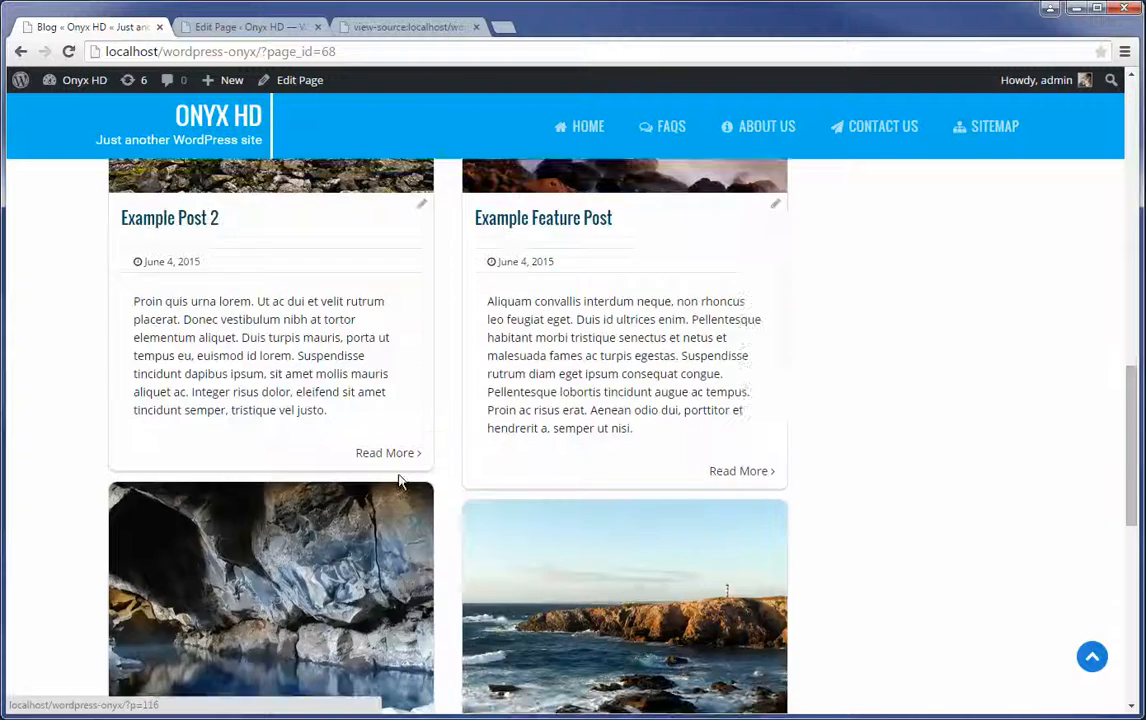
pyautogui.scroll(2, 398, 482)
pyautogui.click(198, 22)
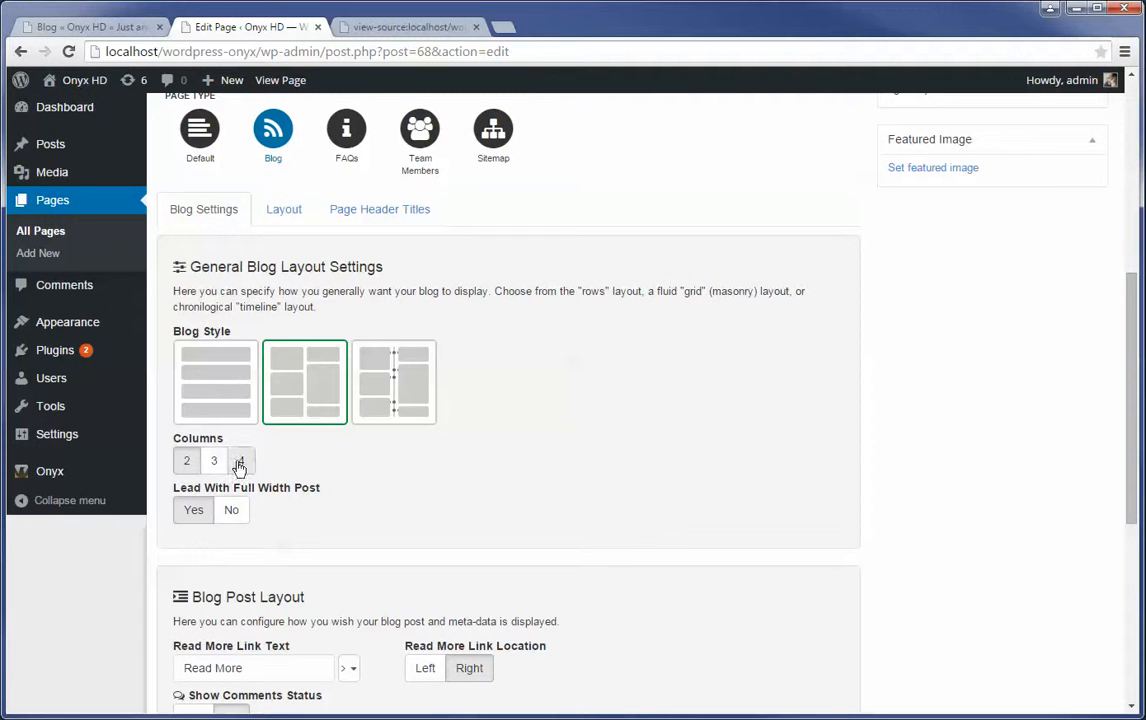
pyautogui.click(386, 398)
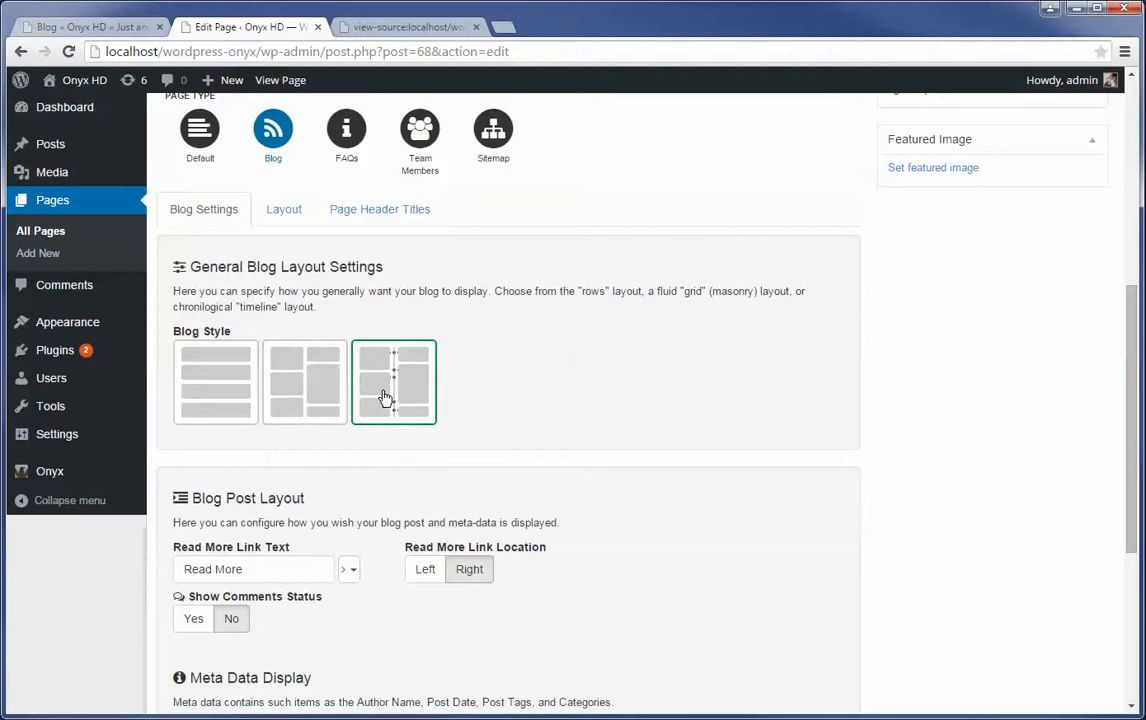
pyautogui.click(316, 397)
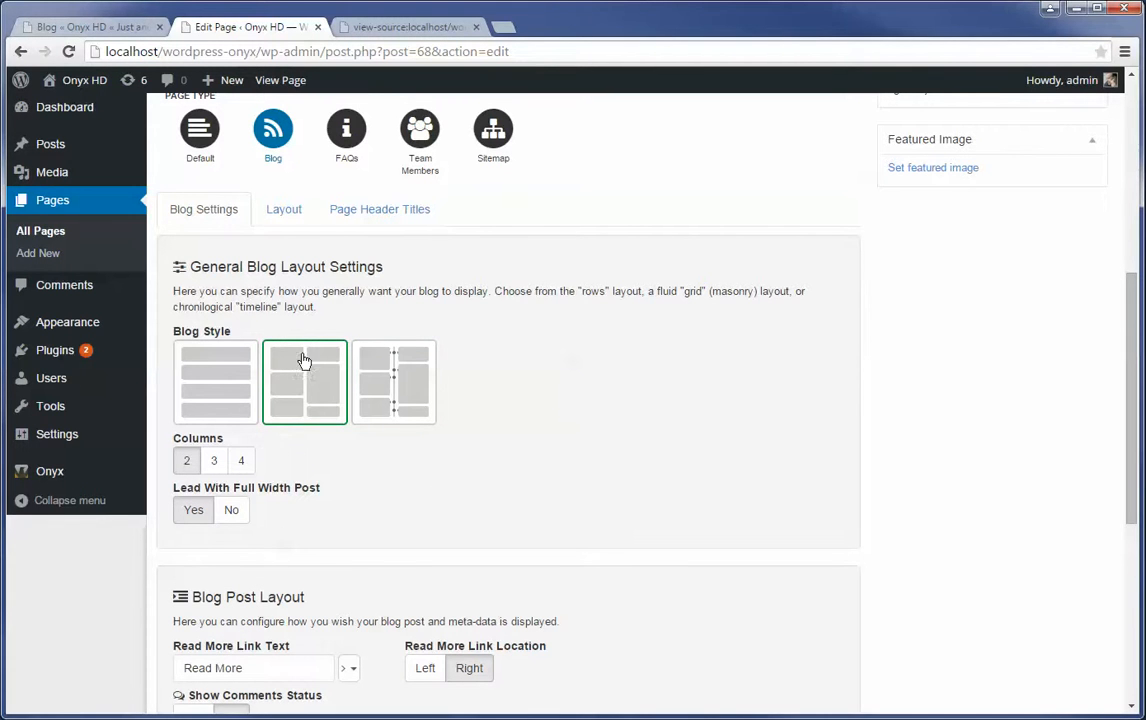
# Examine the Blog Post Layout and Meta Data Display settings of the Blog page
pyautogui.scroll(-2, 546, 528)
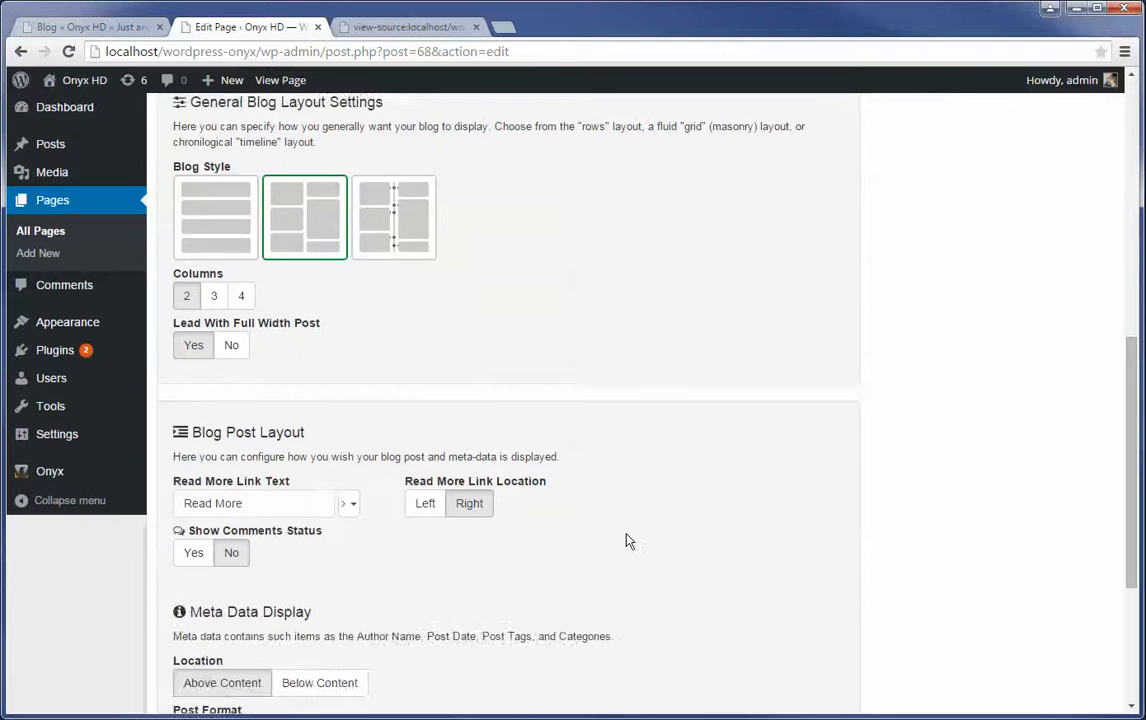
pyautogui.scroll(-1, 678, 524)
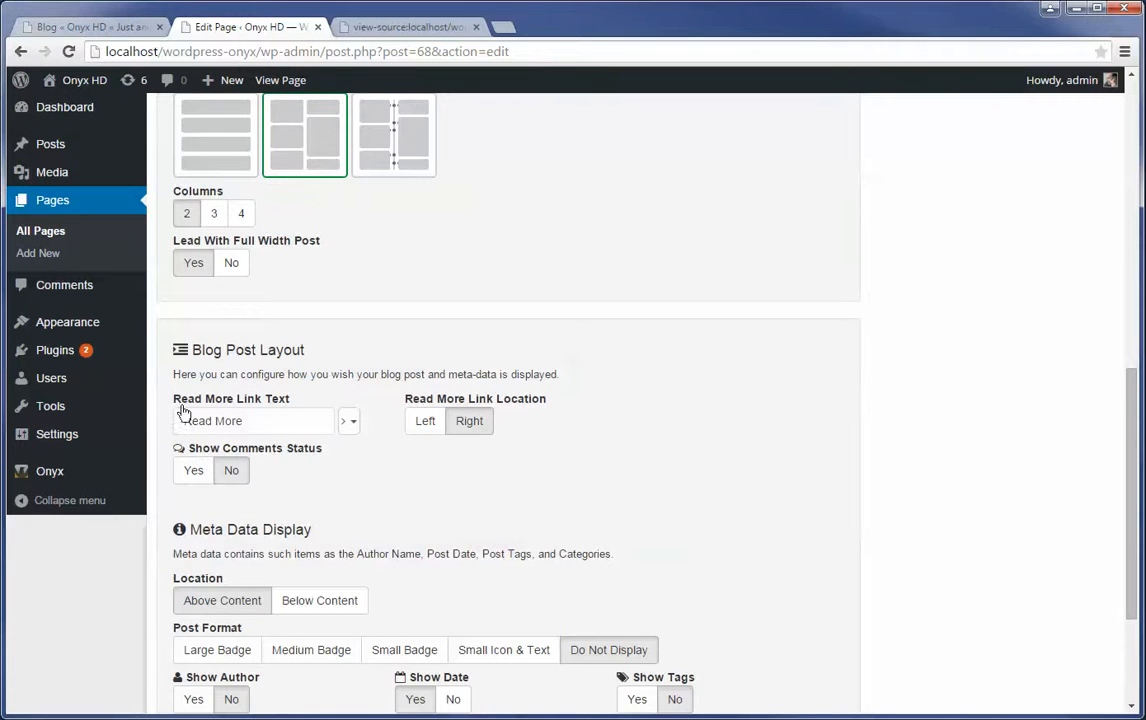
pyautogui.scroll(-2, 765, 480)
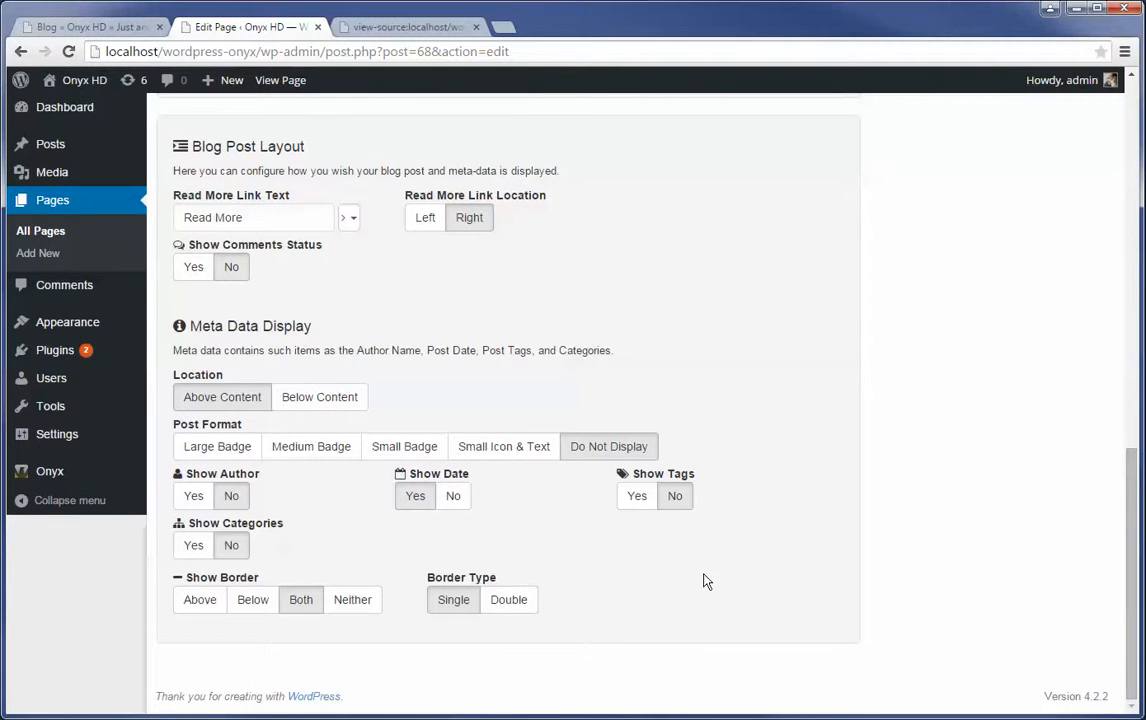
pyautogui.scroll(1, 700, 655)
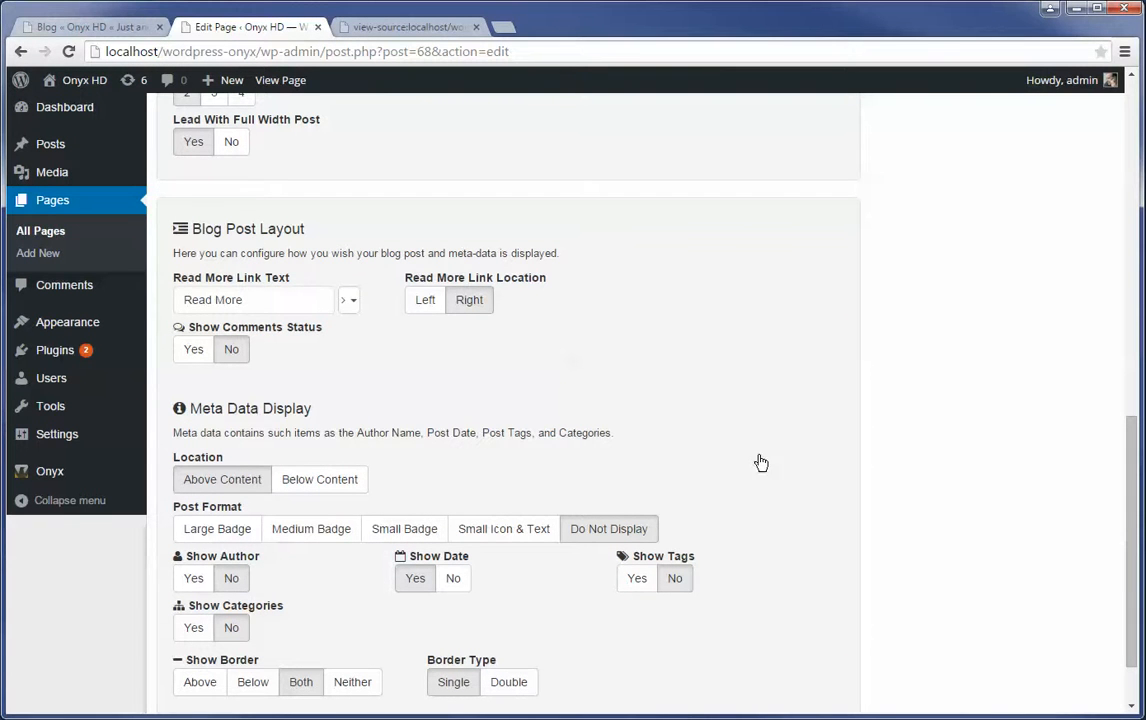
pyautogui.scroll(7, 670, 461)
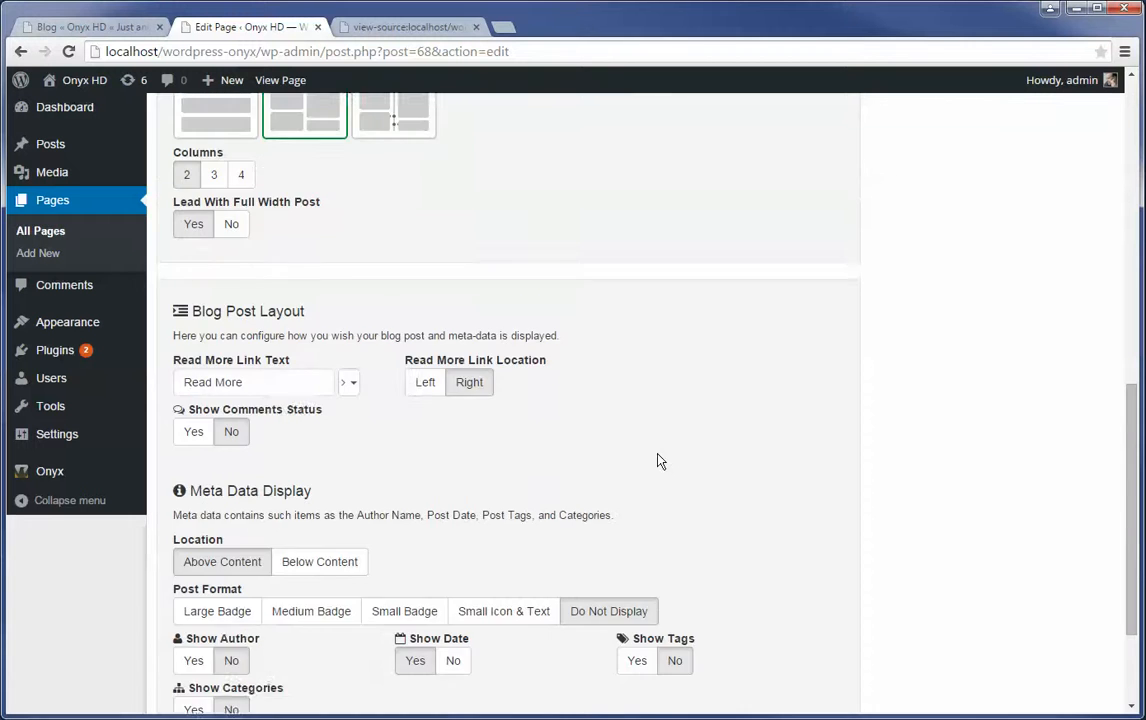
pyautogui.scroll(2, 685, 487)
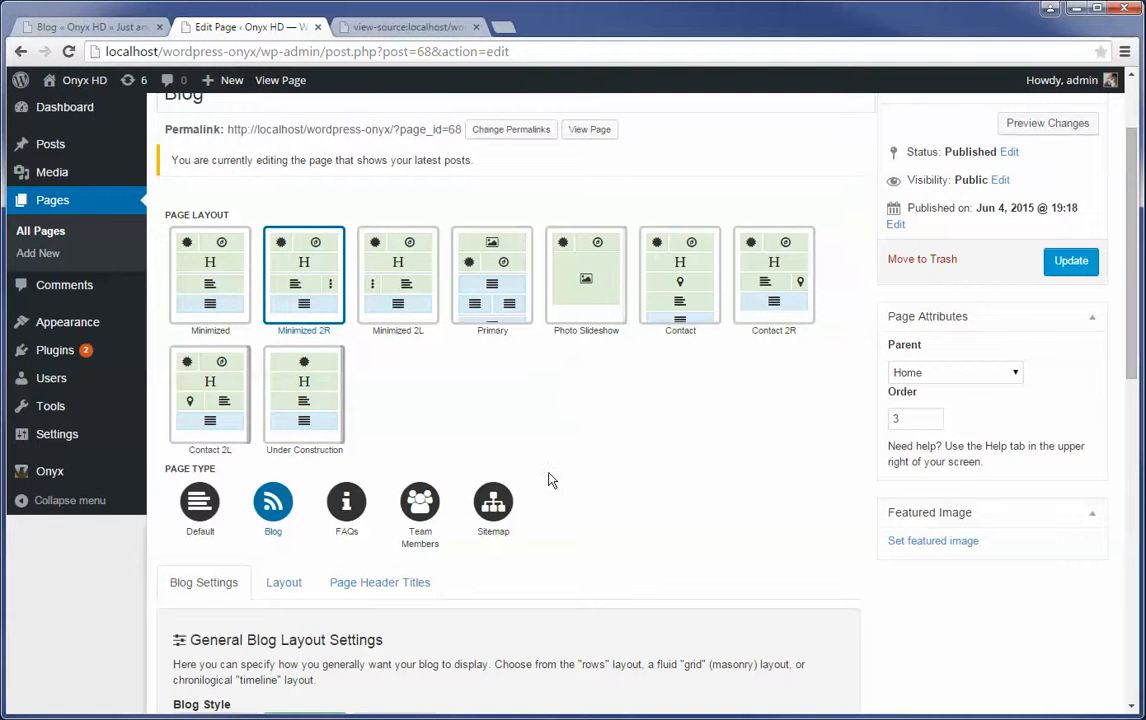
# Open the Minimized 2R layout for editing in Onyx's Layout Editor
pyautogui.moveTo(72, 473)
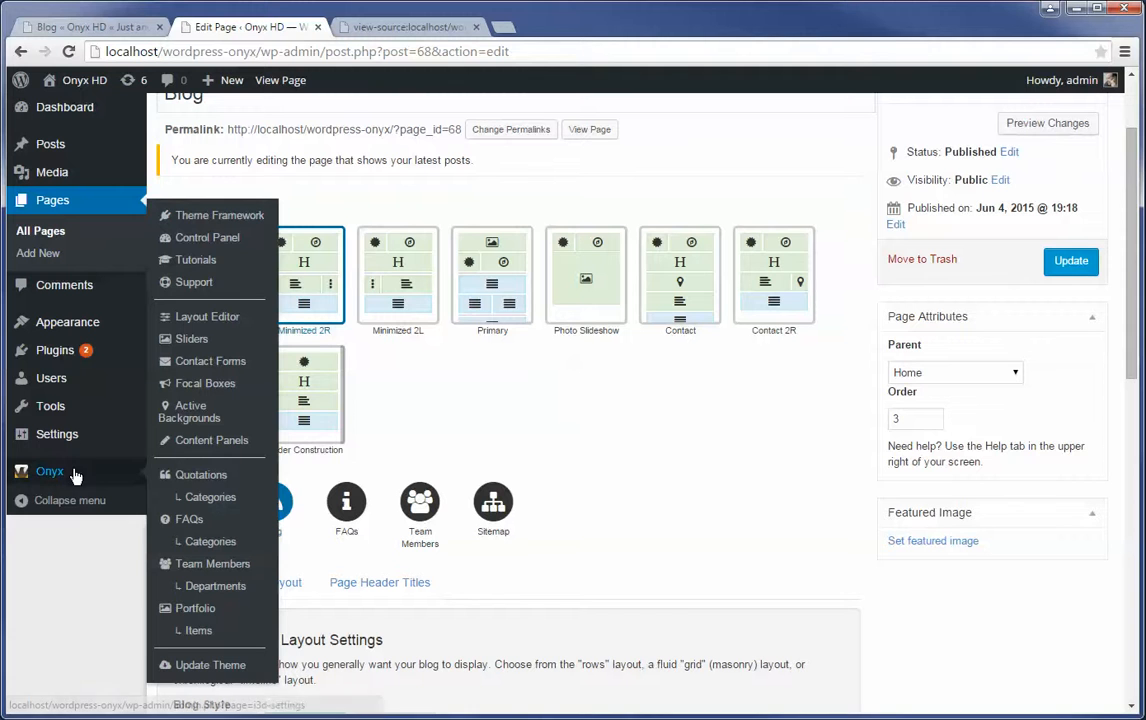
pyautogui.click(205, 318)
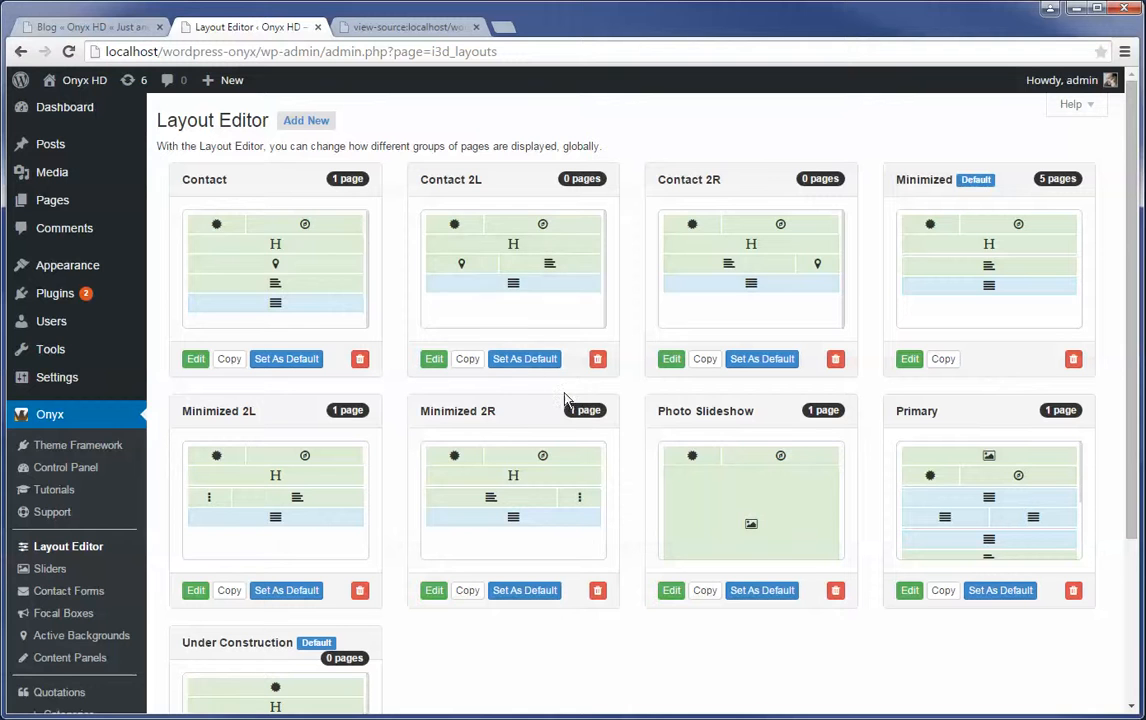
pyautogui.doubleClick(487, 411)
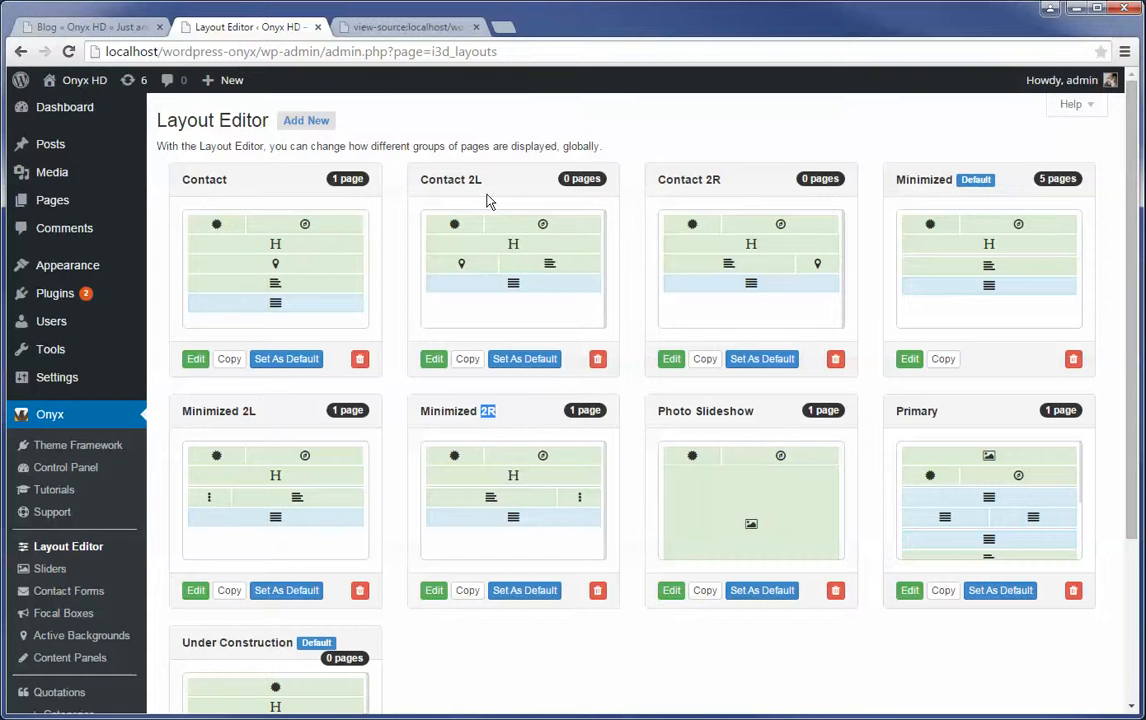
pyautogui.click(480, 182)
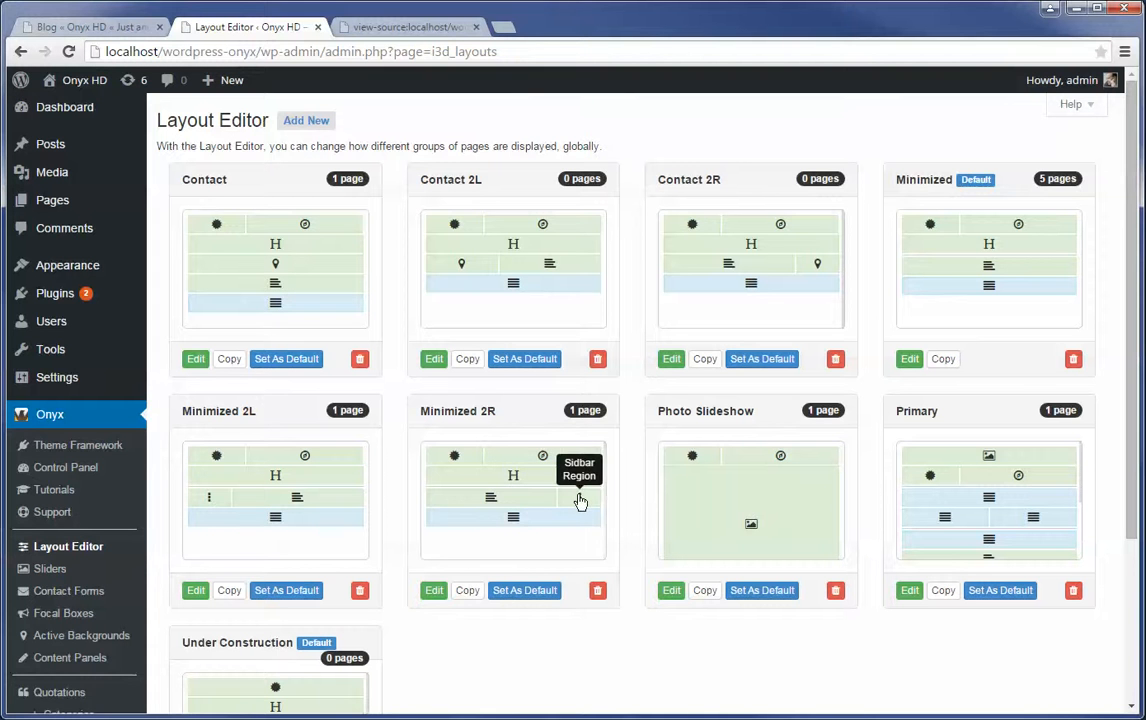
pyautogui.click(438, 593)
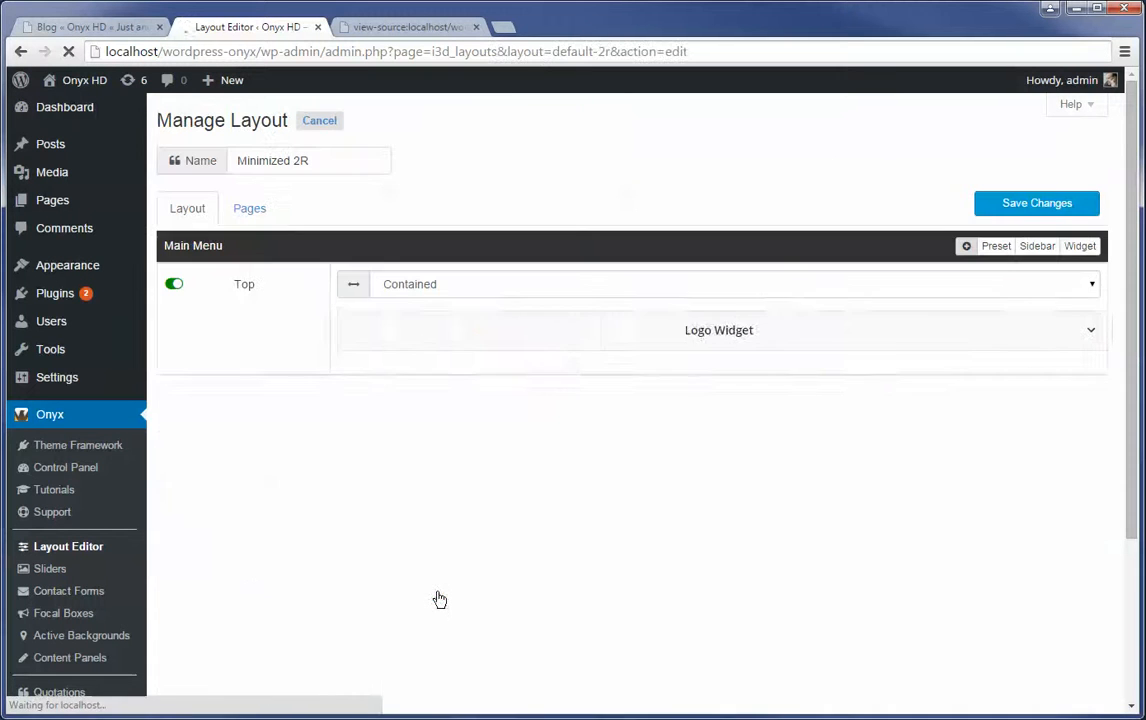
# Assign the Left sidebar to the sidebar region beside the Content Region Widget in the Main Content row
pyautogui.scroll(-3, 696, 486)
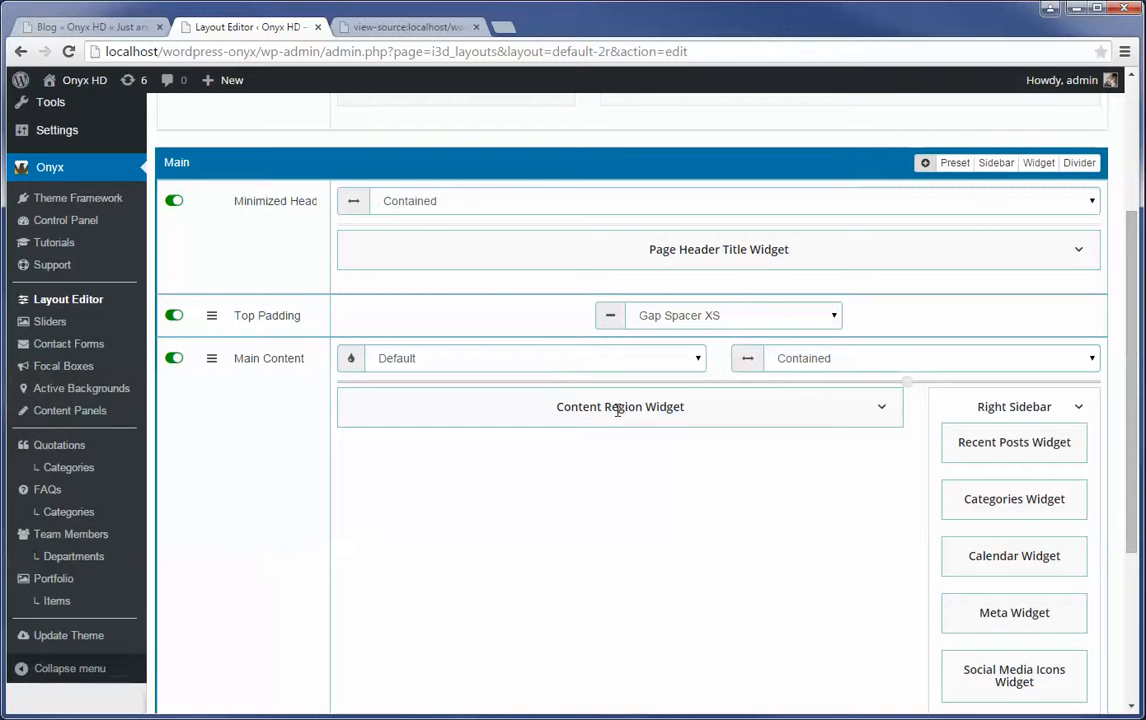
pyautogui.scroll(-2, 1038, 470)
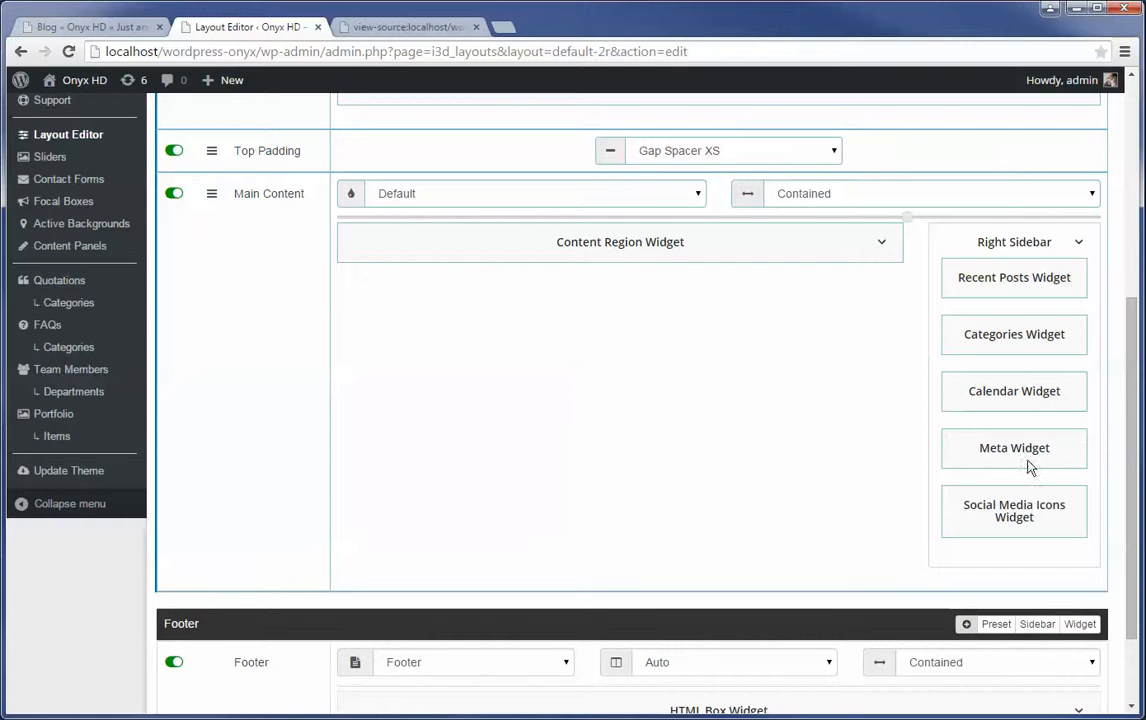
pyautogui.scroll(2, 1036, 420)
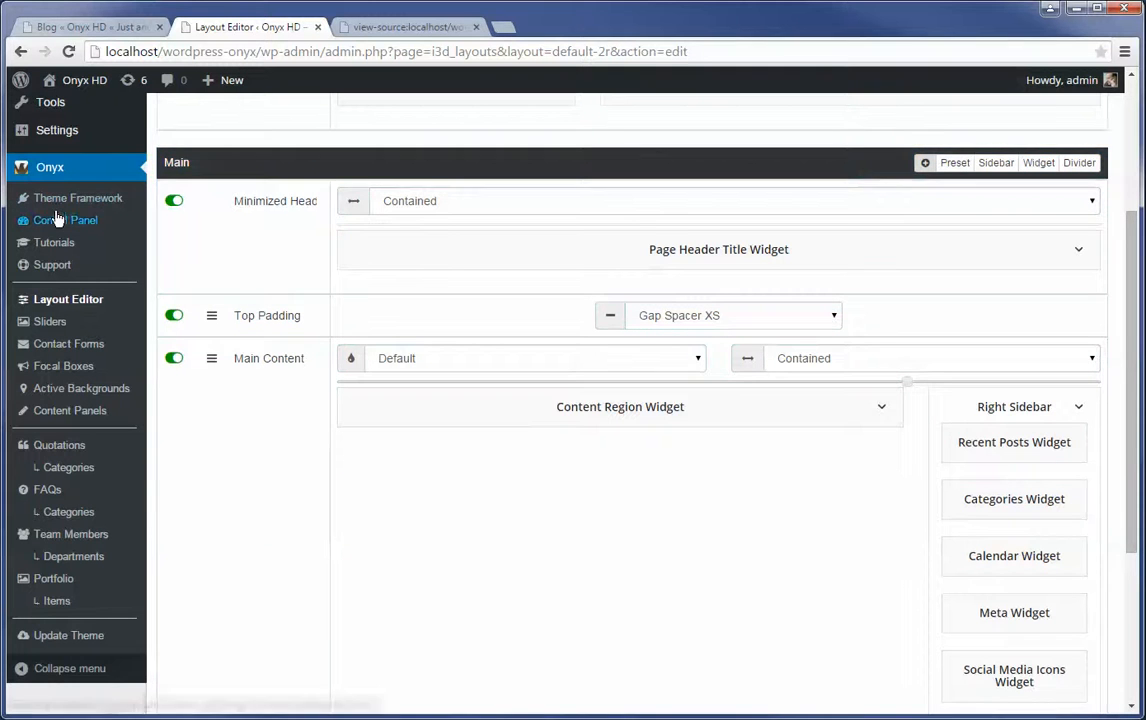
pyautogui.scroll(2, 320, 547)
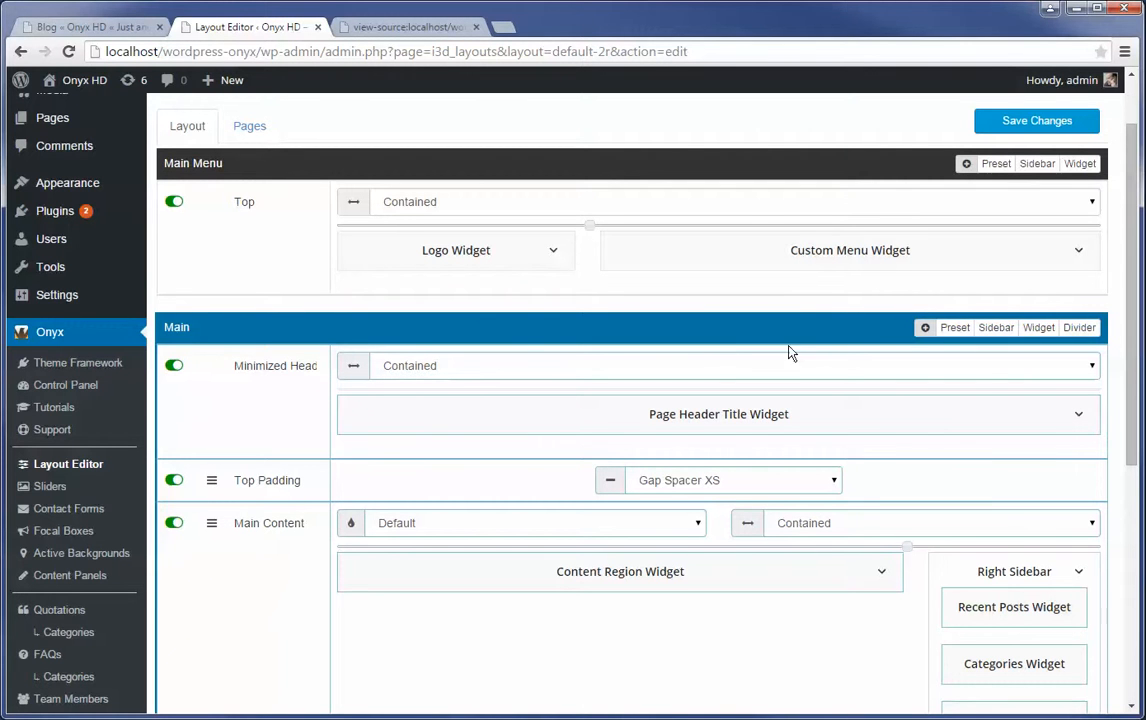
pyautogui.click(1080, 574)
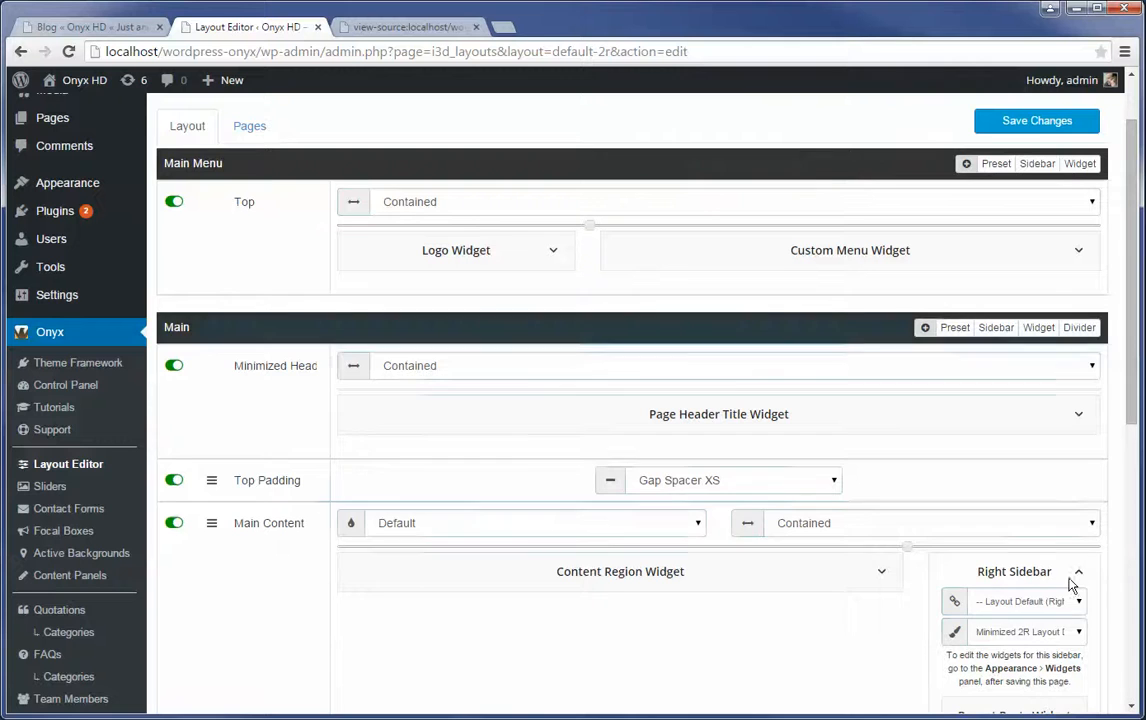
pyautogui.scroll(-1, 1098, 580)
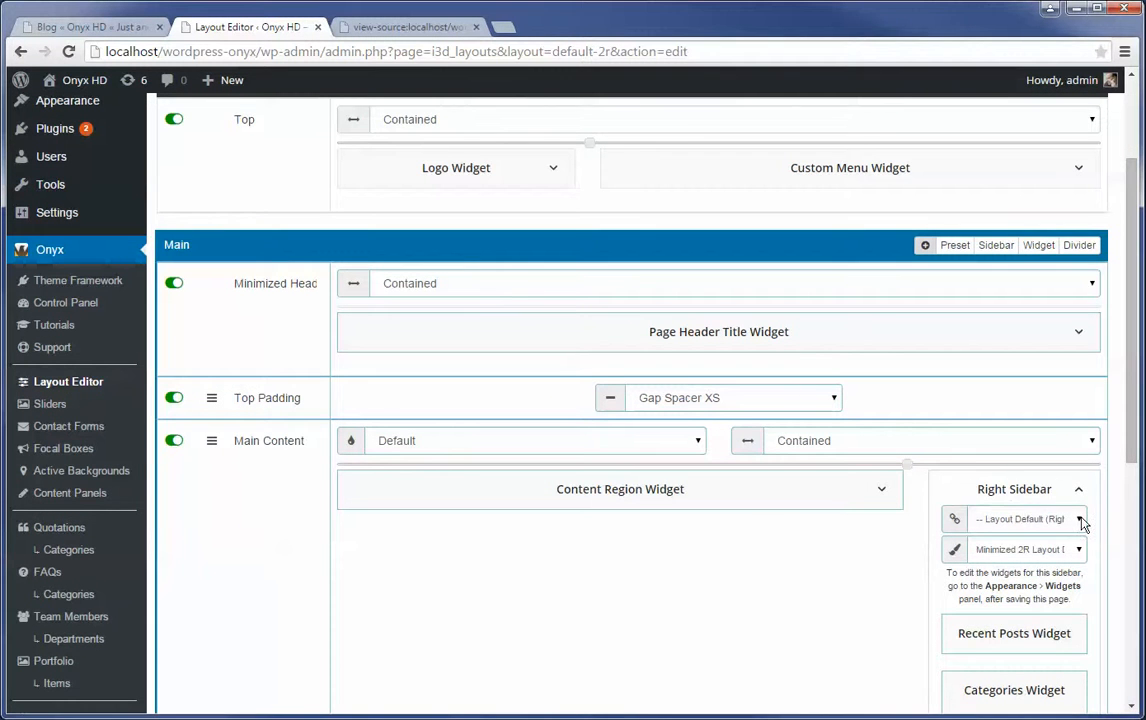
pyautogui.click(1080, 520)
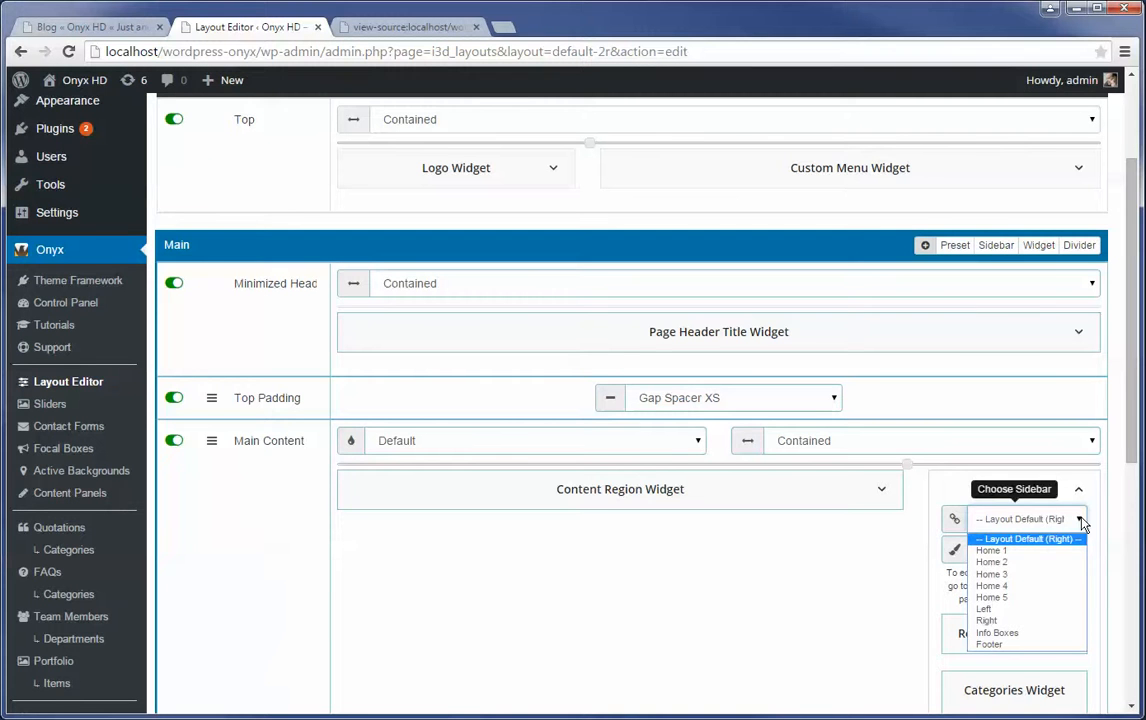
pyautogui.click(998, 611)
pyautogui.scroll(-2, 996, 617)
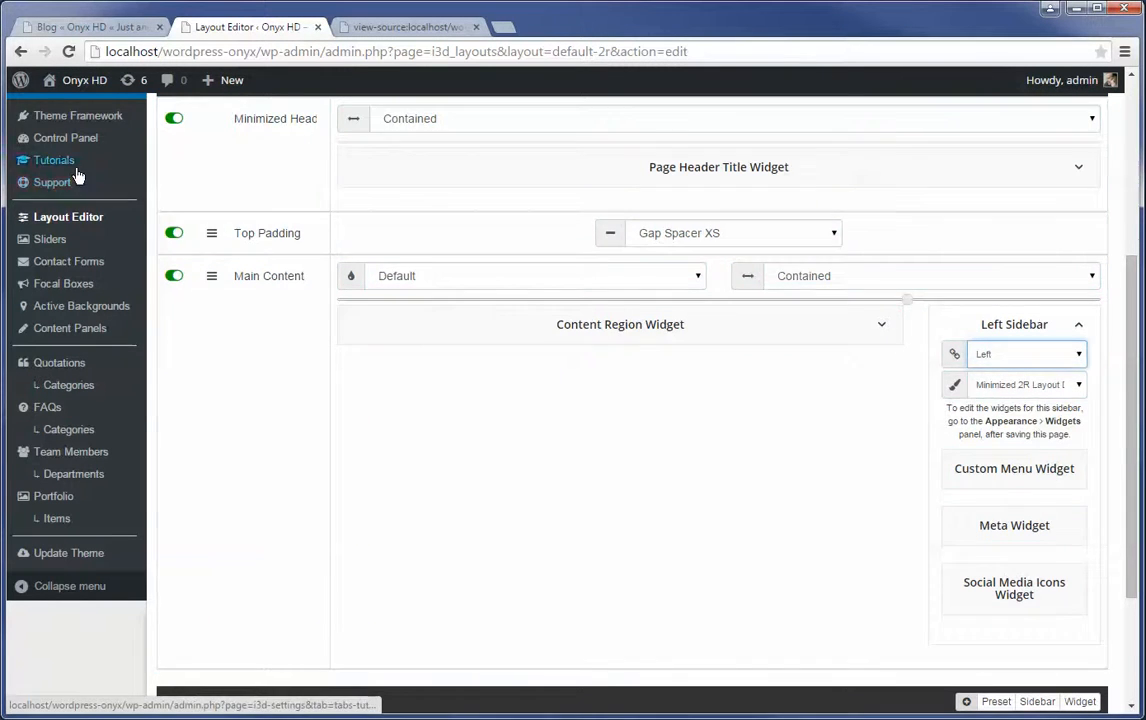
# Save the Minimized 2R layout with the Left sidebar assigned to its Main Content row
pyautogui.scroll(2, 78, 176)
pyautogui.scroll(2, 82, 179)
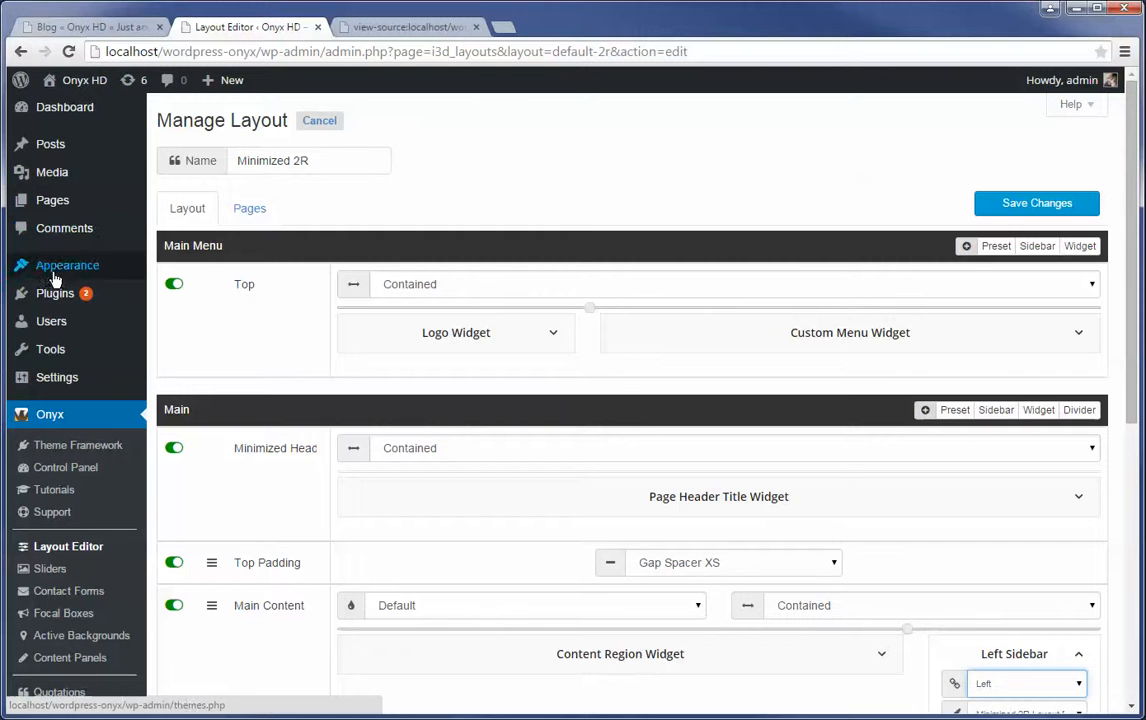
pyautogui.scroll(-2, 1033, 550)
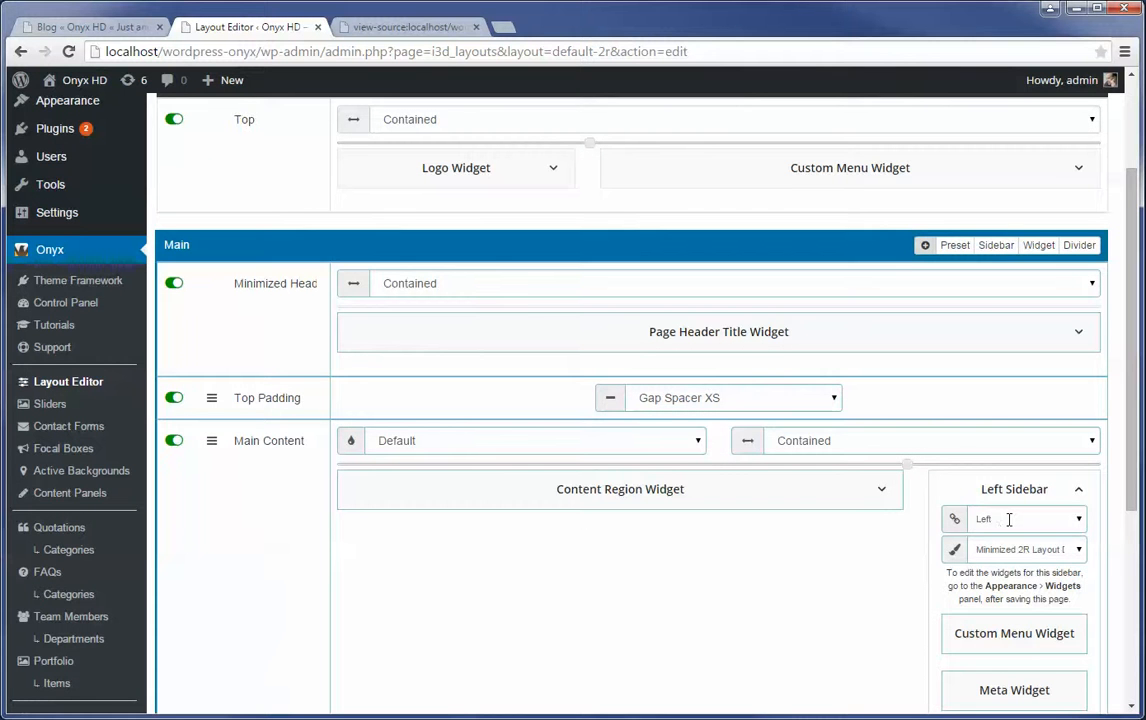
pyautogui.scroll(-1, 1020, 540)
pyautogui.scroll(3, 1051, 353)
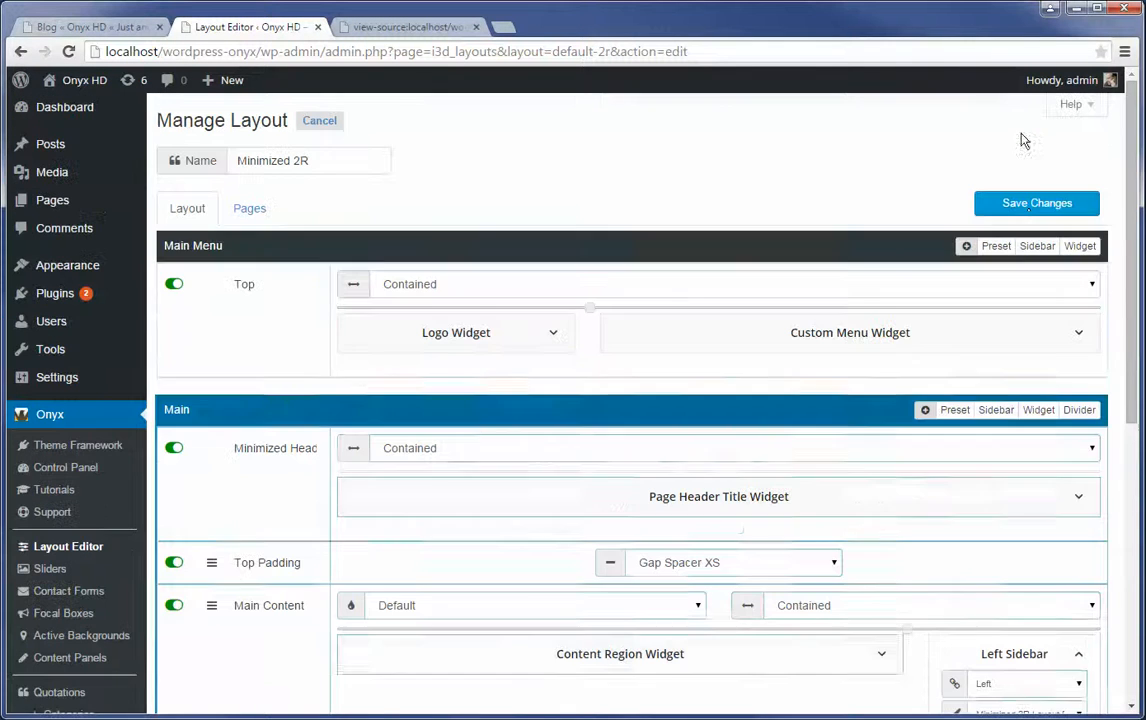
pyautogui.click(1030, 208)
# Reload the published blog page and examine the widgets in its sidebar
pyautogui.click(90, 27)
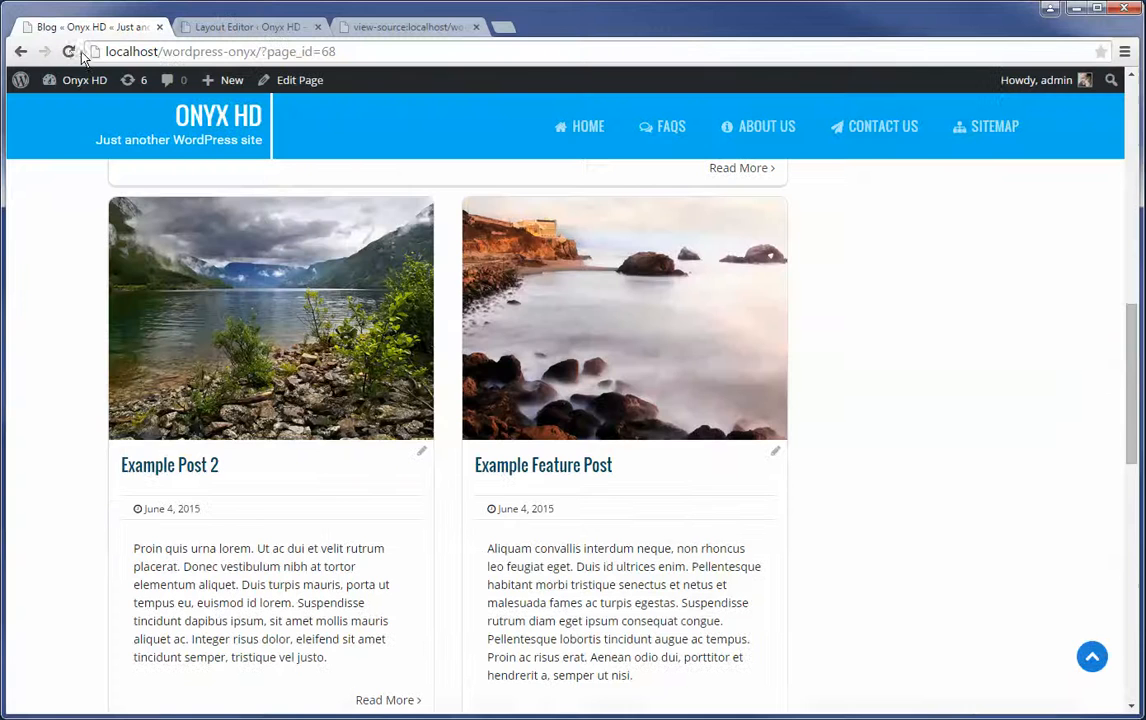
pyautogui.click(68, 52)
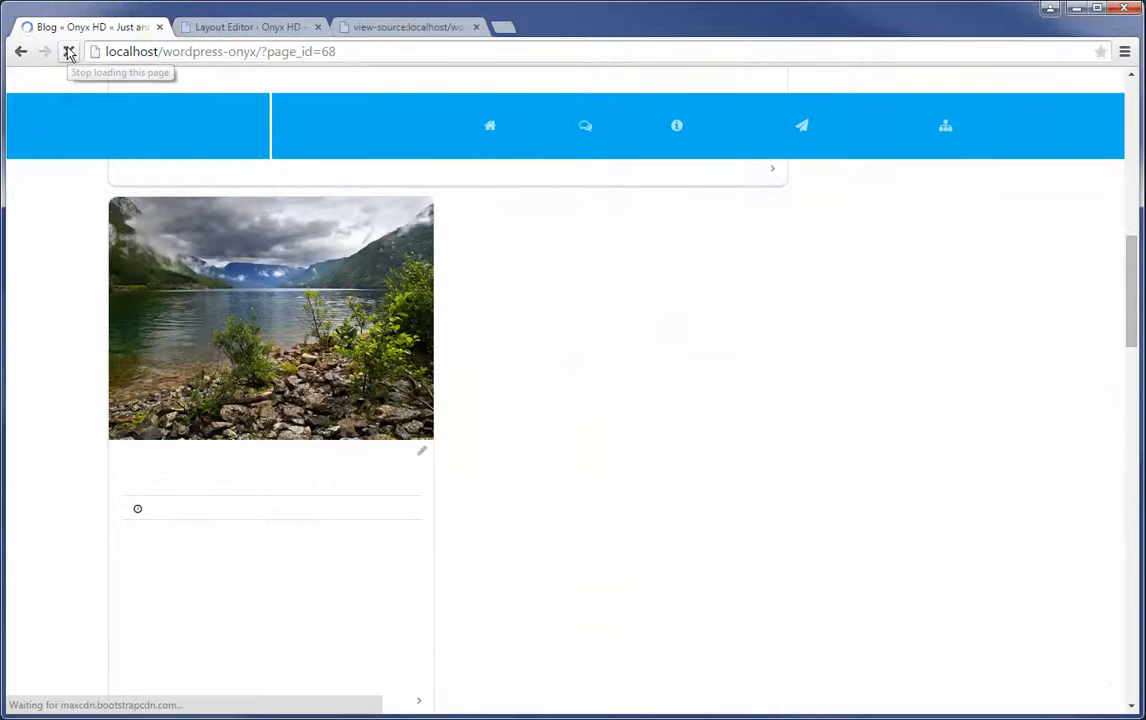
pyautogui.scroll(11, 931, 425)
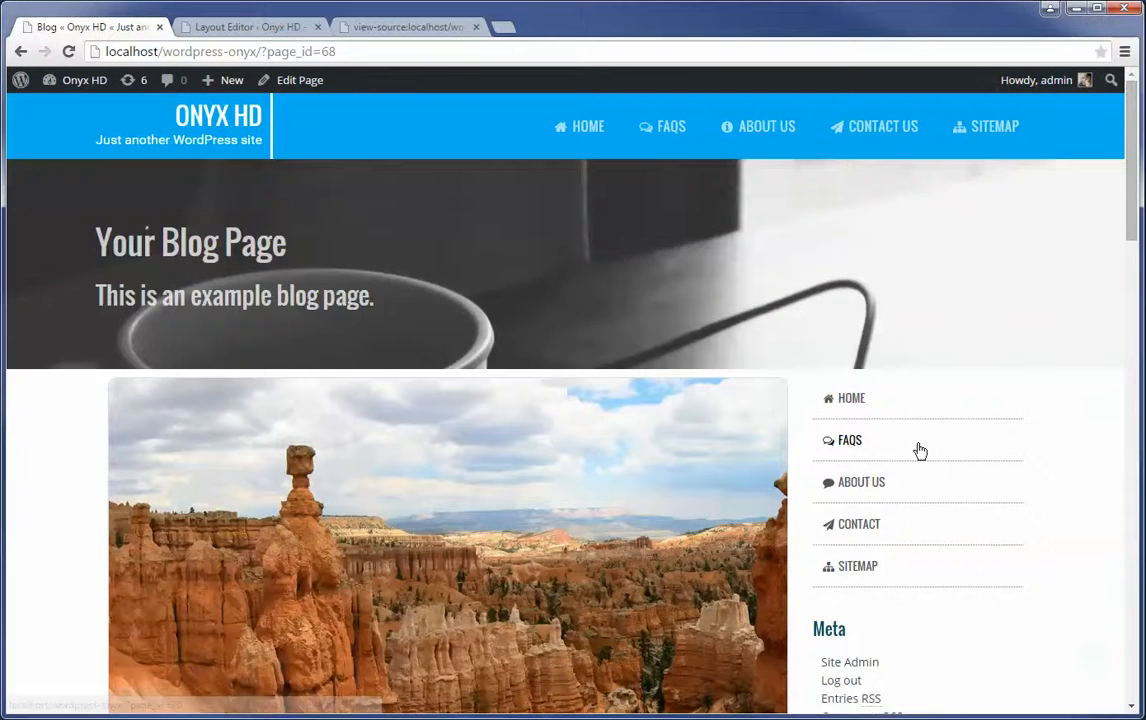
pyautogui.scroll(-2, 917, 424)
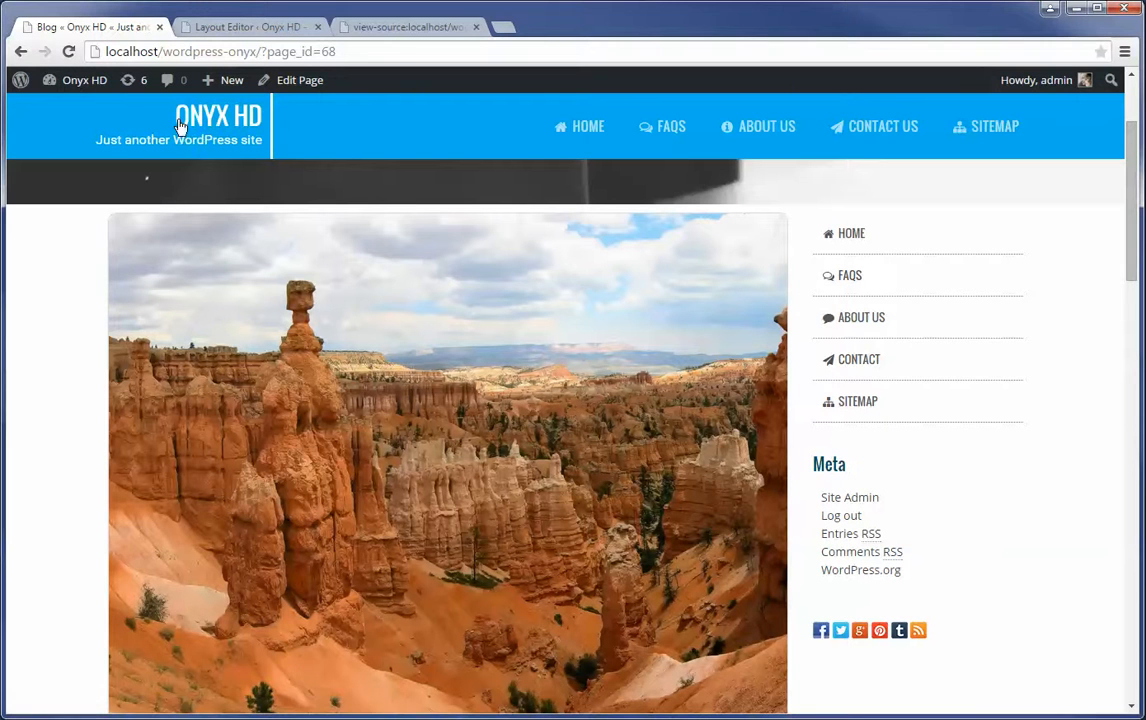
# Assign the Right sidebar to the Main Content row's sidebar region in the Minimized 2R layout and save the changes
pyautogui.click(226, 27)
pyautogui.scroll(-1, 1000, 590)
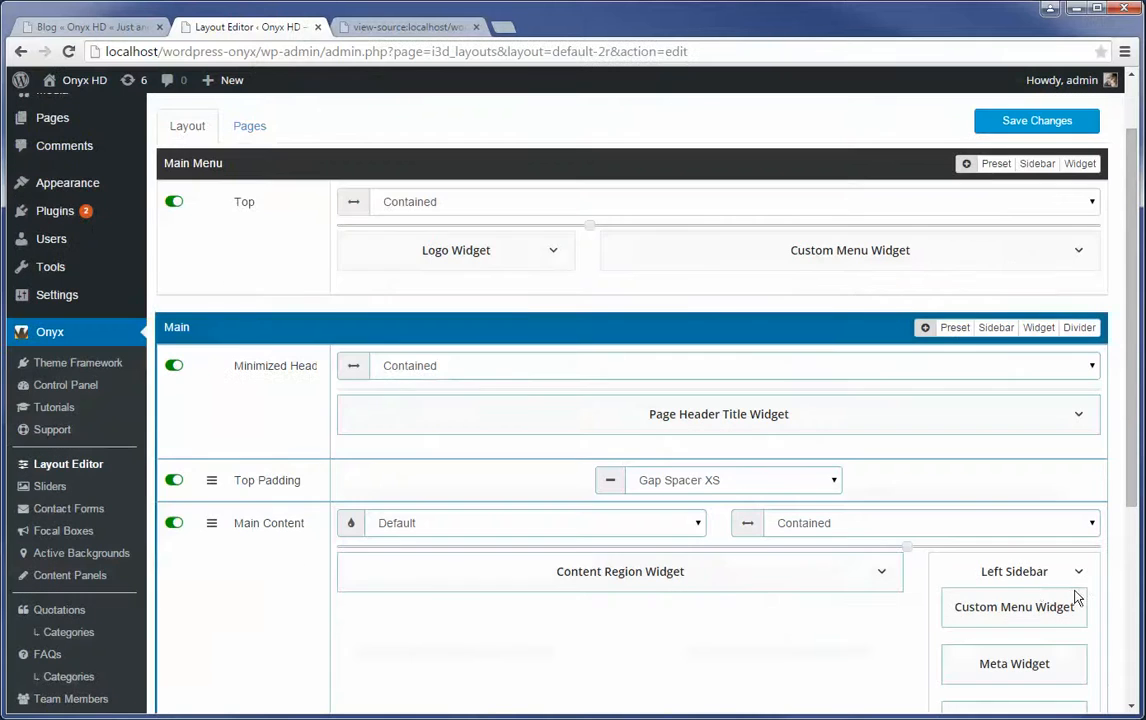
pyautogui.click(1078, 575)
pyautogui.click(1025, 601)
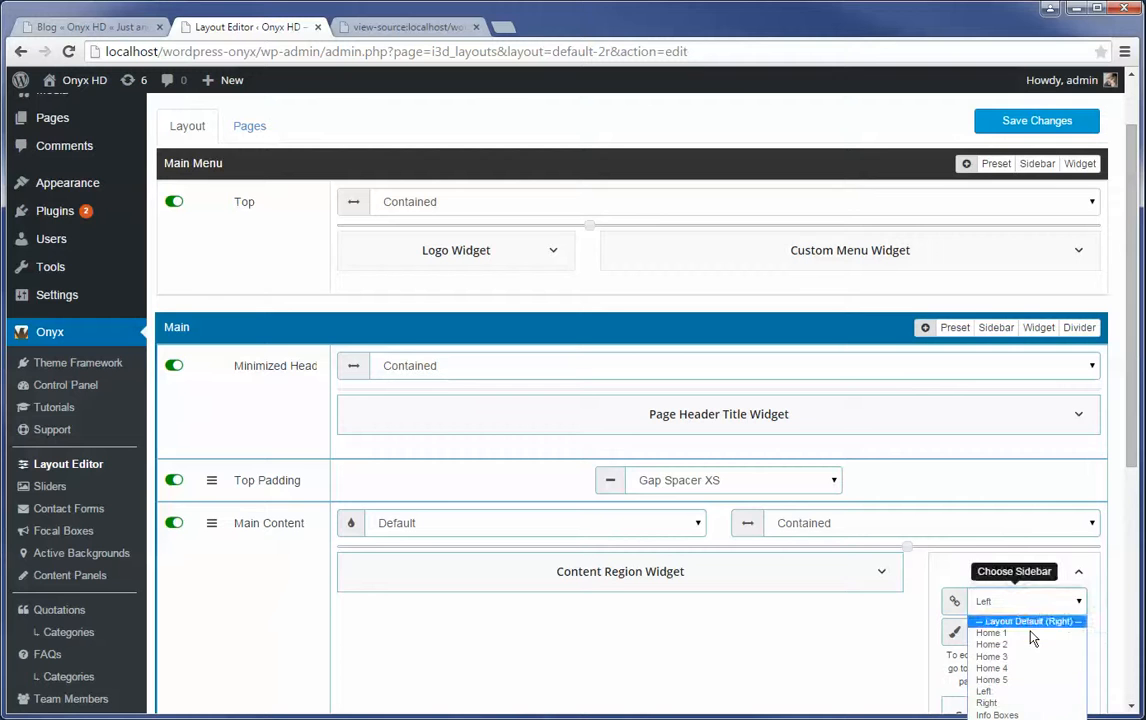
pyautogui.click(1021, 701)
pyautogui.click(1013, 118)
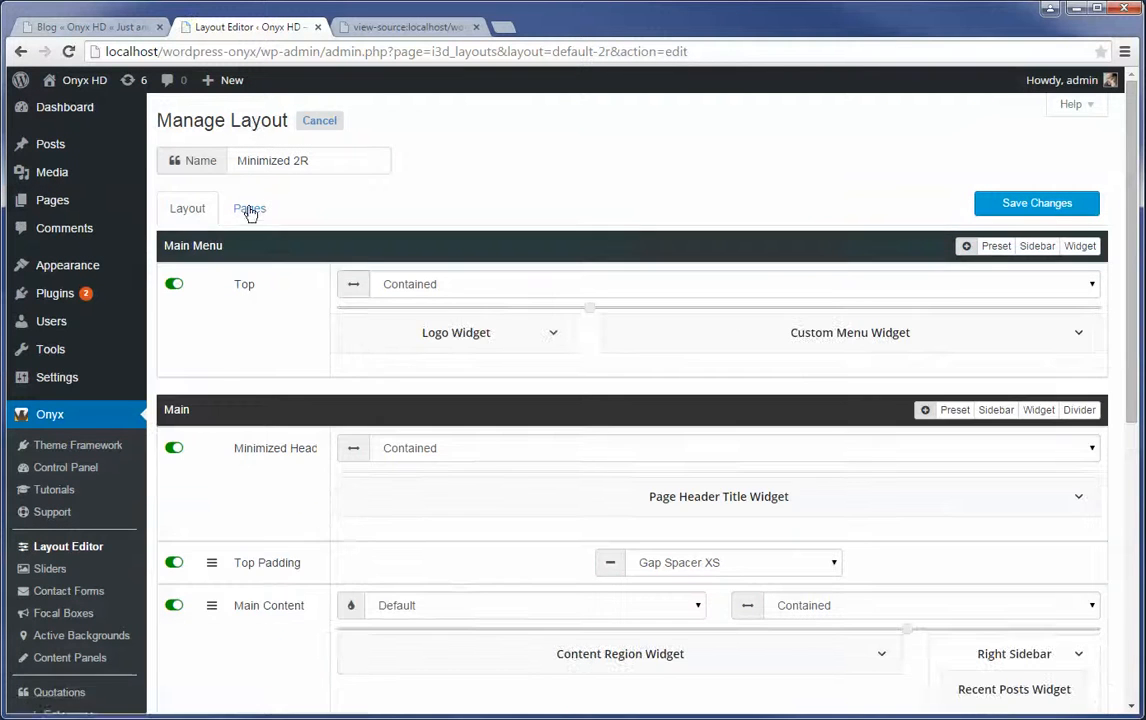
# Check which pages are assigned to the Minimized 2R layout and return to the layout list
pyautogui.click(249, 209)
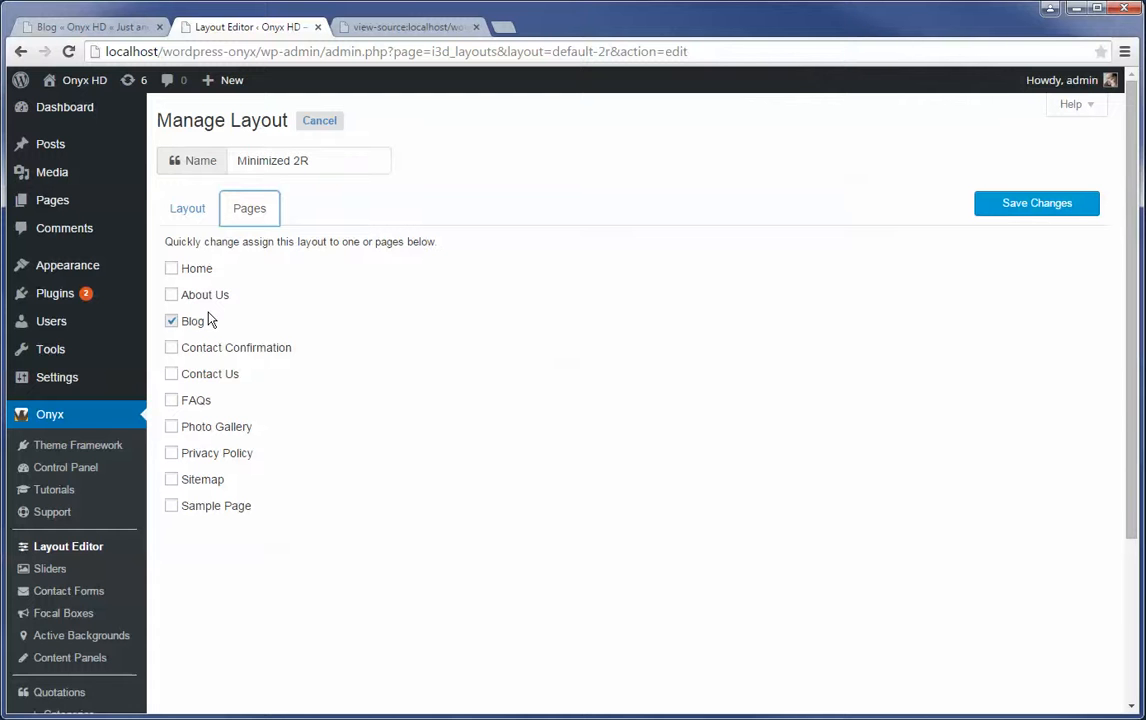
pyautogui.click(322, 124)
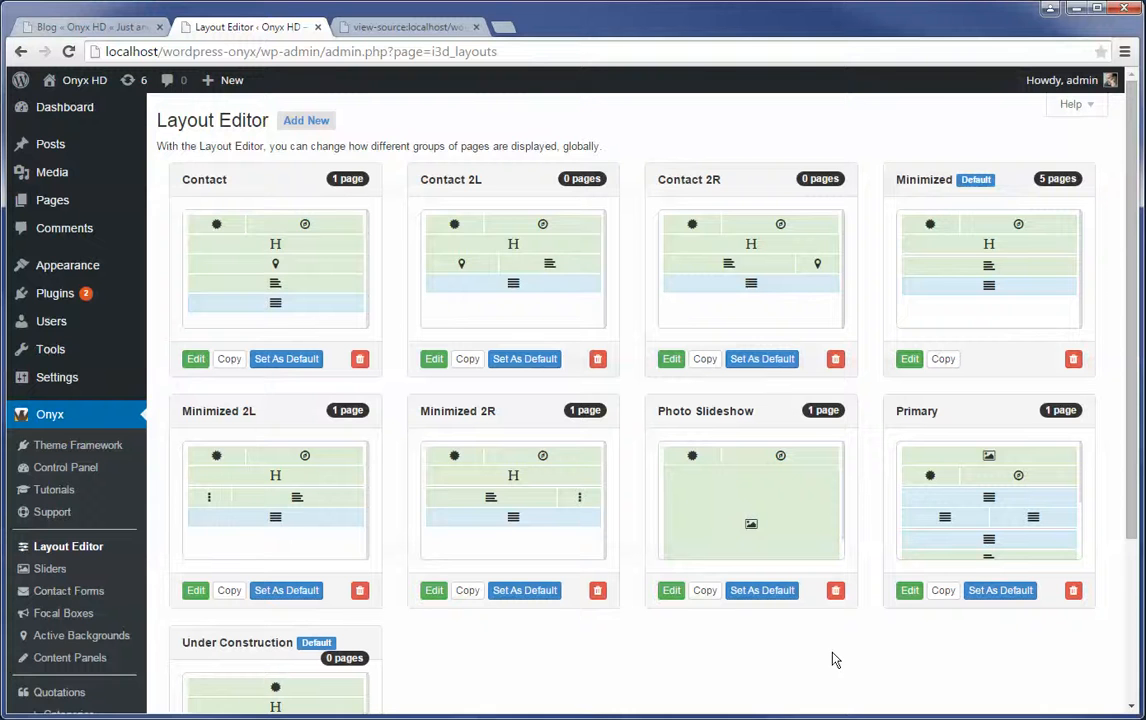
# Duplicate the Minimized 2R layout and rename the copy Minimized 2R (Blog)
pyautogui.scroll(-2, 835, 660)
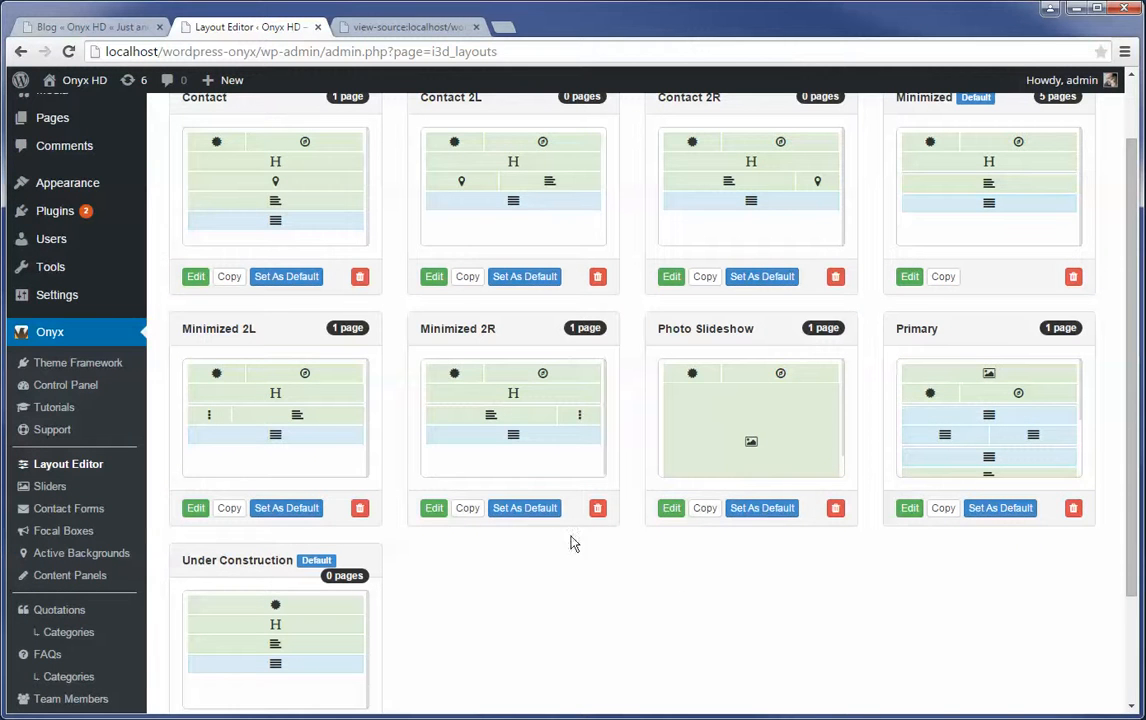
pyautogui.click(471, 512)
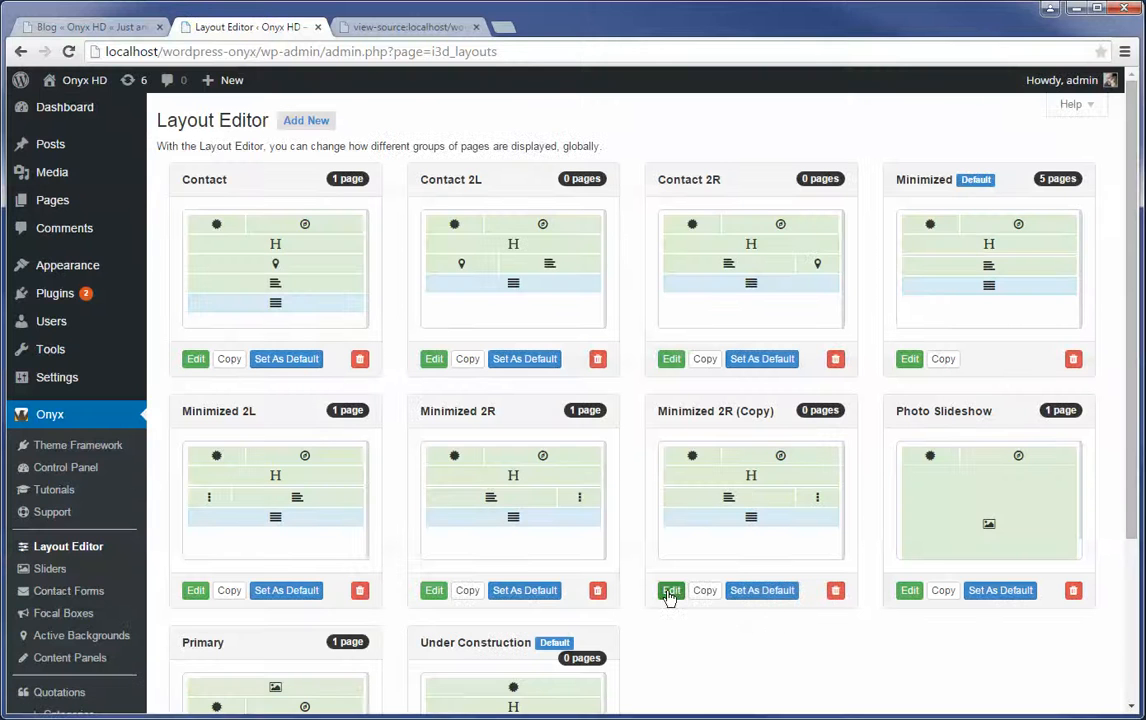
pyautogui.click(669, 593)
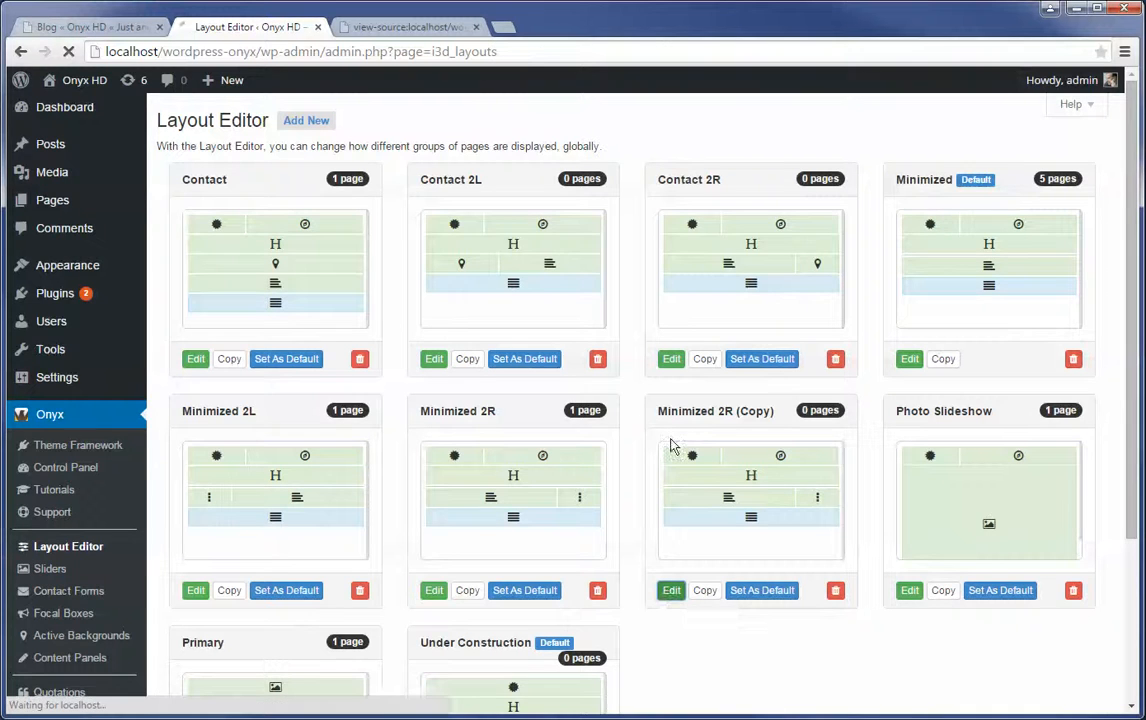
pyautogui.doubleClick(324, 160)
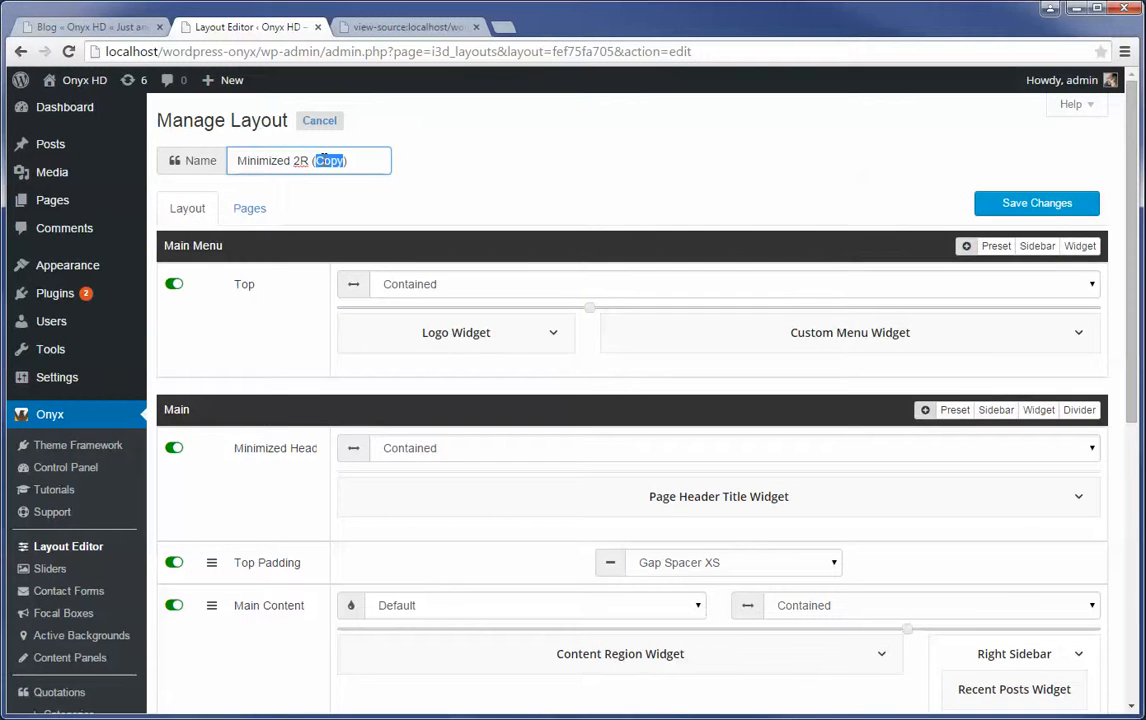
pyautogui.write('Bo')
# Disable the minimized header row in the Main section of the Minimized 2R (Blog) layout and save the changes
pyautogui.scroll(-1, 226, 386)
pyautogui.click(177, 368)
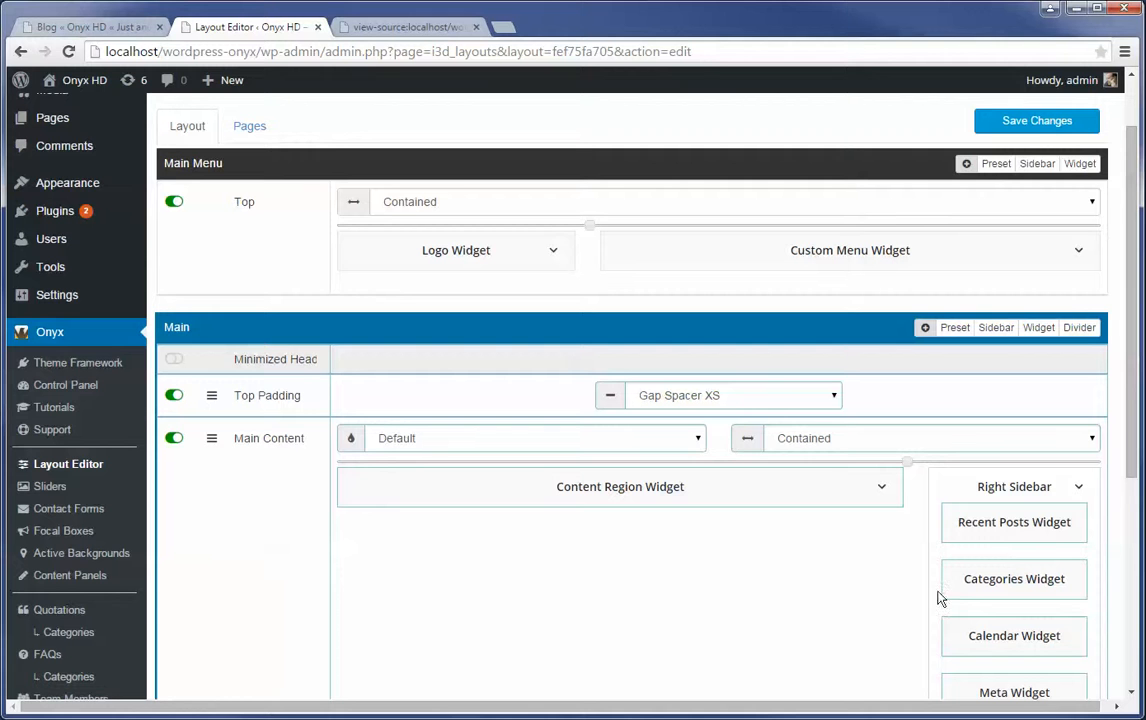
pyautogui.click(1037, 121)
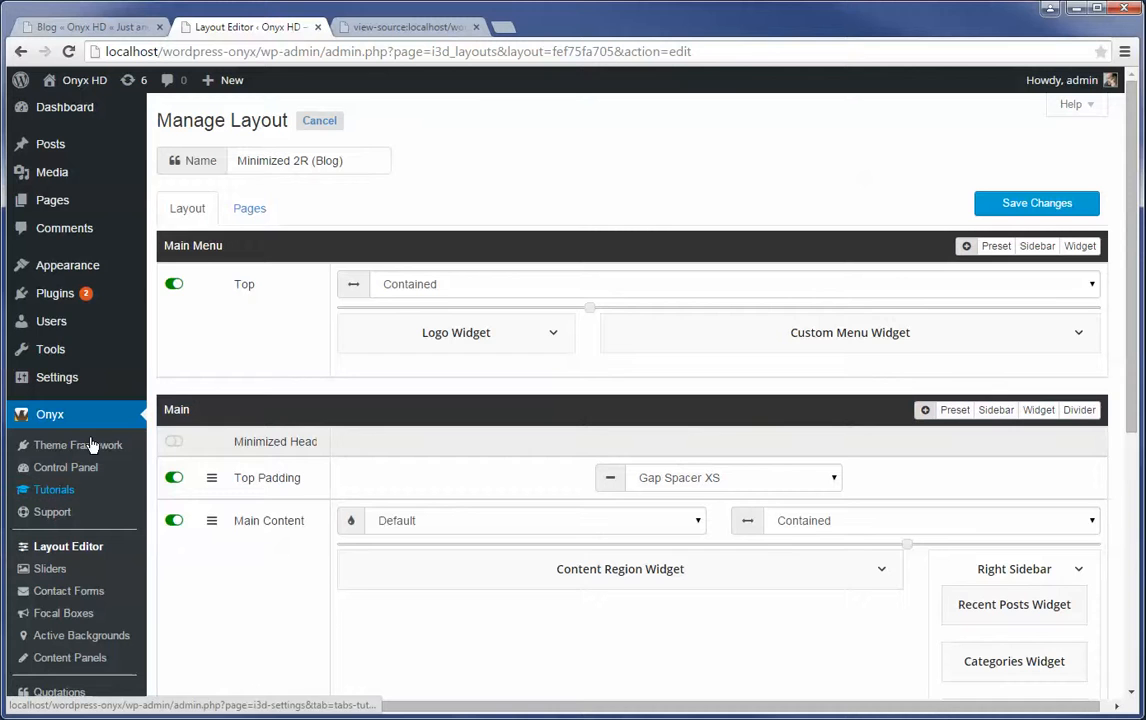
# Create a new sidebar named Blog Widget Sidebar
pyautogui.moveTo(72, 266)
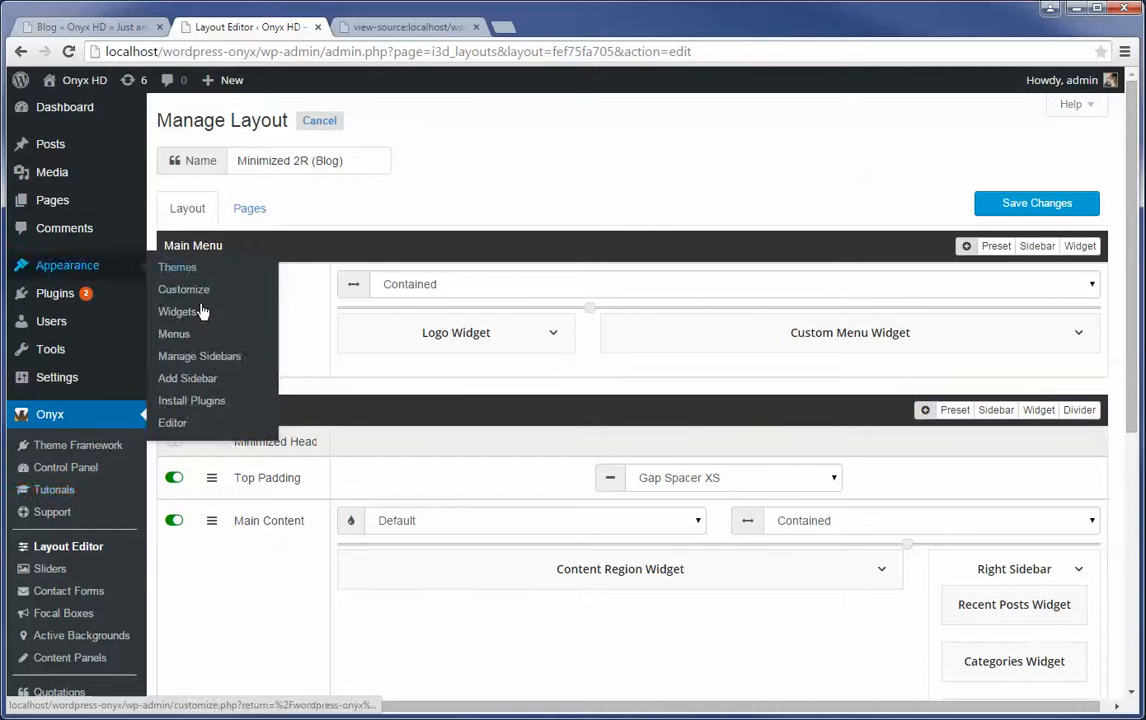
pyautogui.click(196, 386)
pyautogui.click(250, 148)
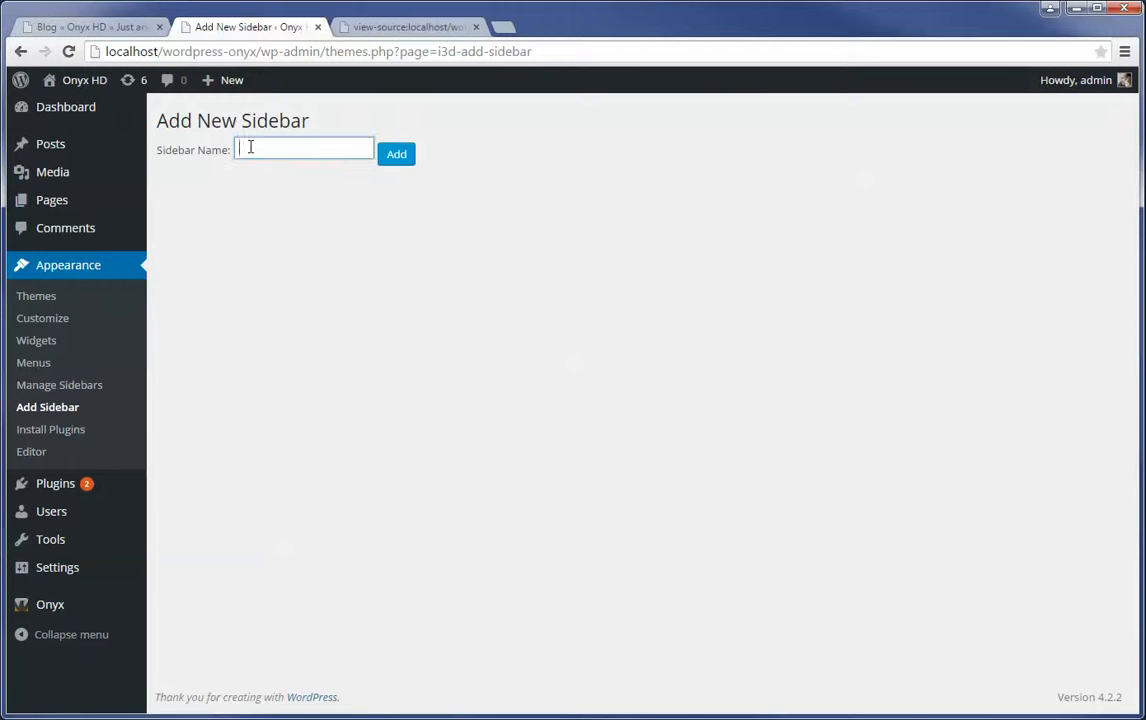
pyautogui.write('Blog Widget Sidebar')
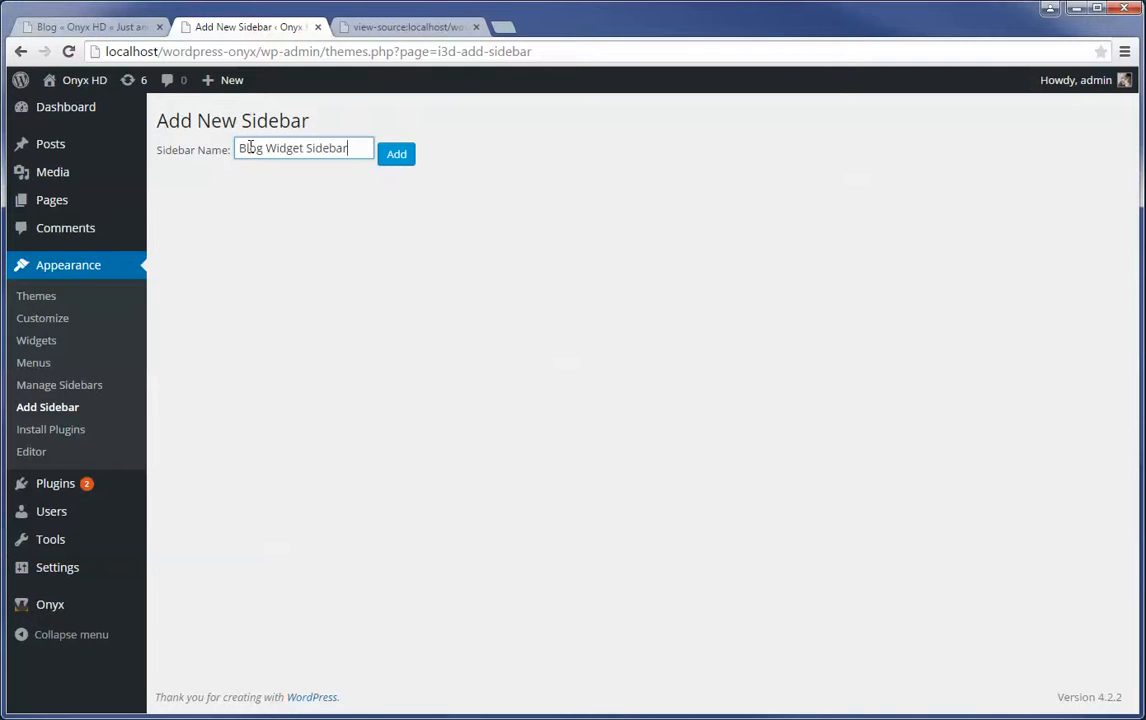
pyautogui.press('Return')
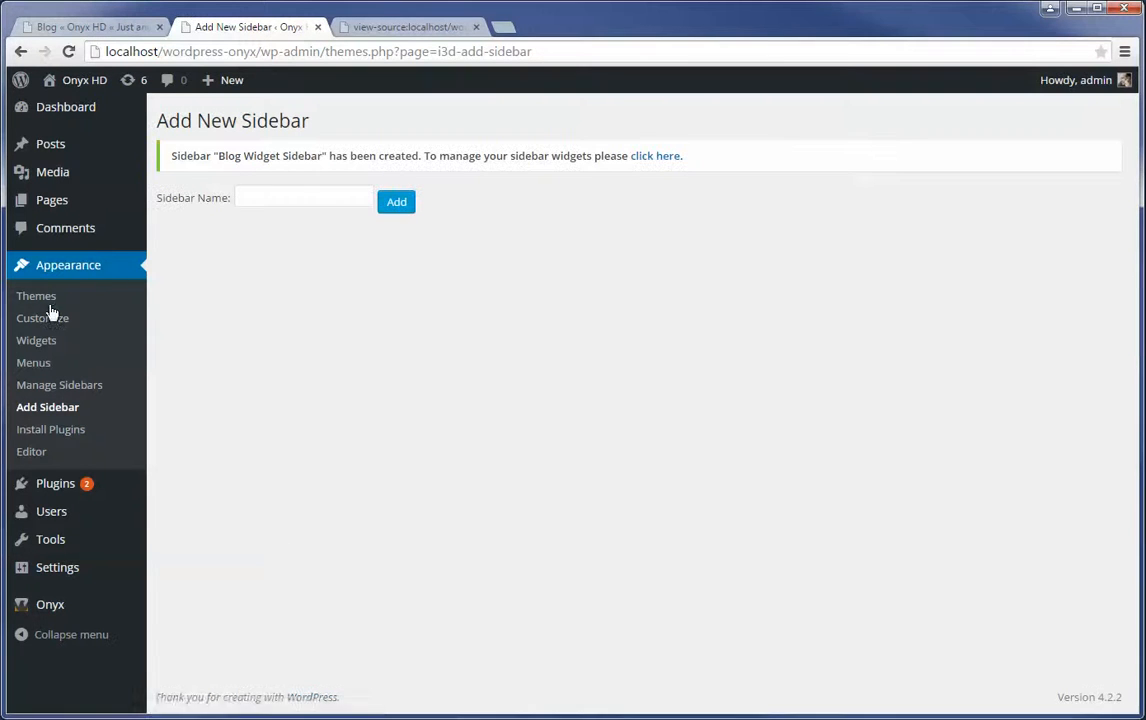
# Add a Recent Posts widget to the Blog Widget Widget Area, using the Right sidebar's widgets as a reference
pyautogui.click(655, 157)
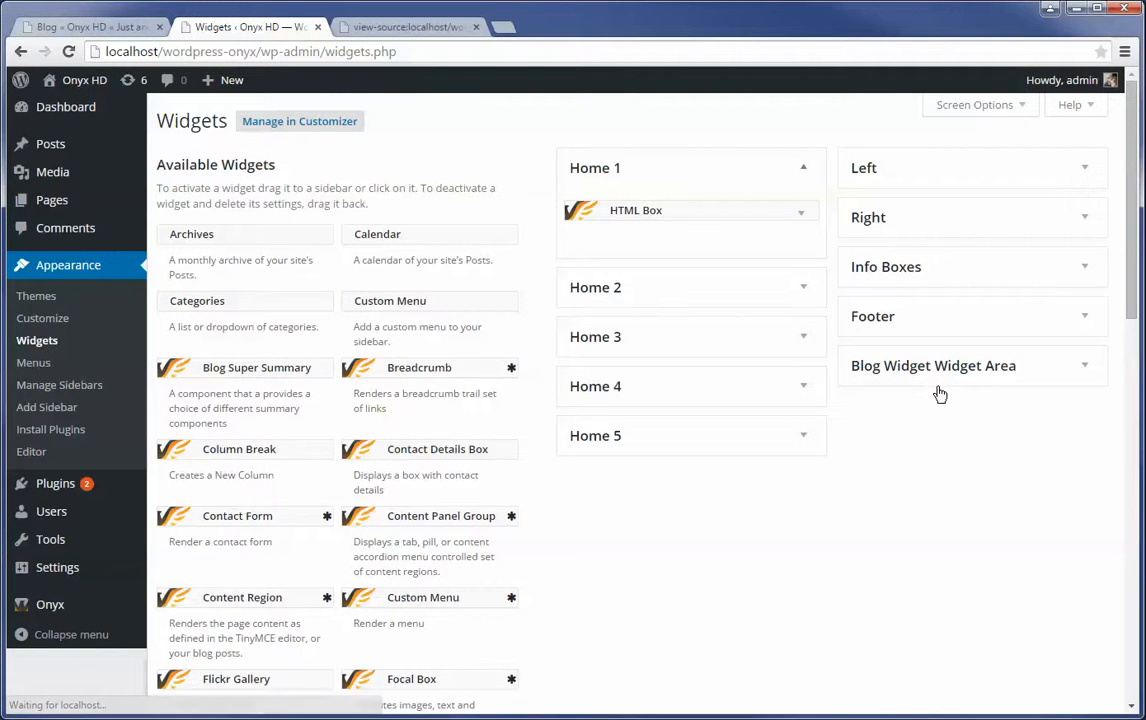
pyautogui.click(1090, 368)
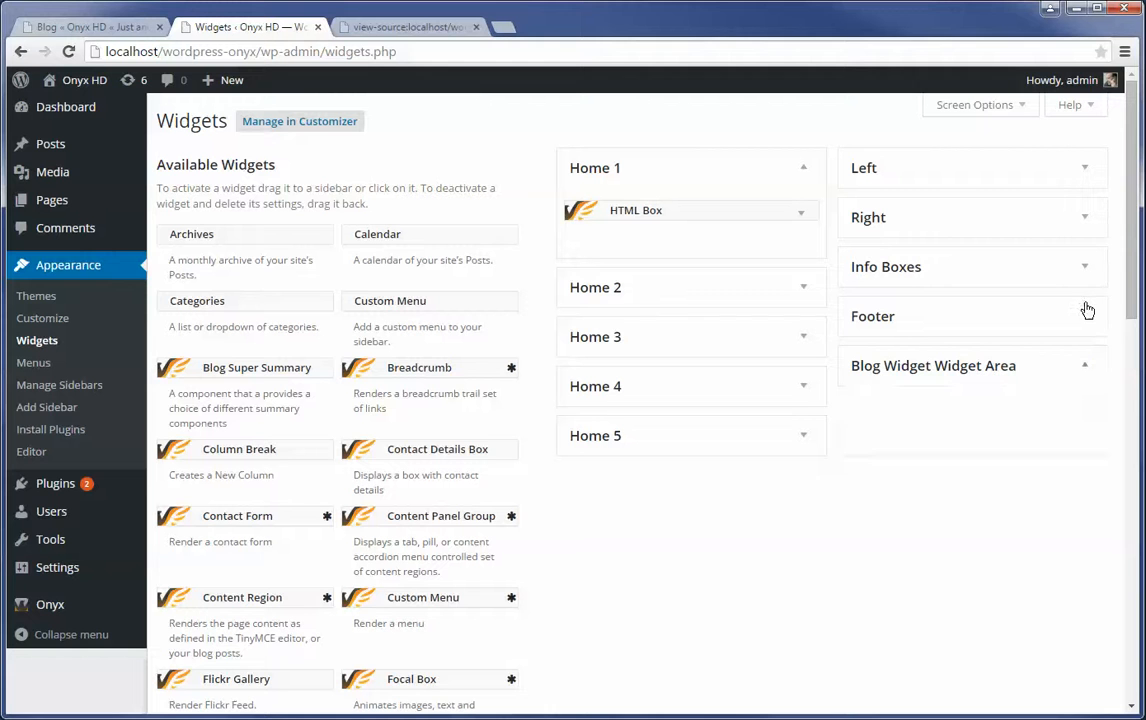
pyautogui.click(1090, 220)
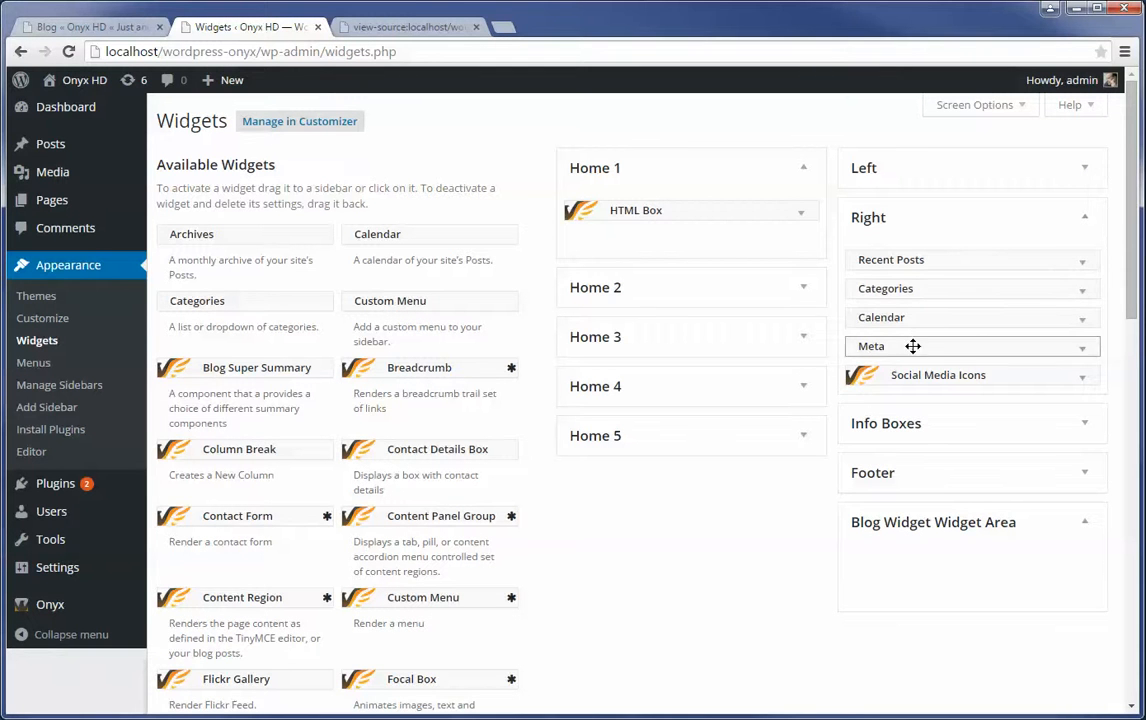
pyautogui.scroll(-6, 432, 397)
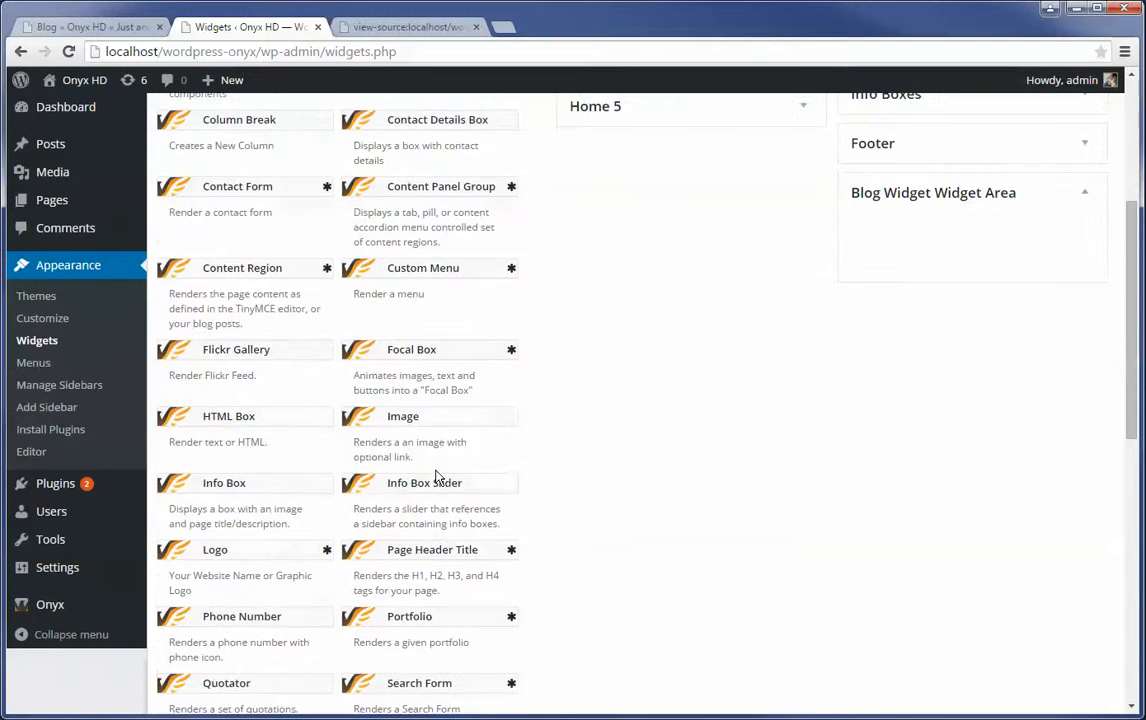
pyautogui.scroll(-1, 360, 640)
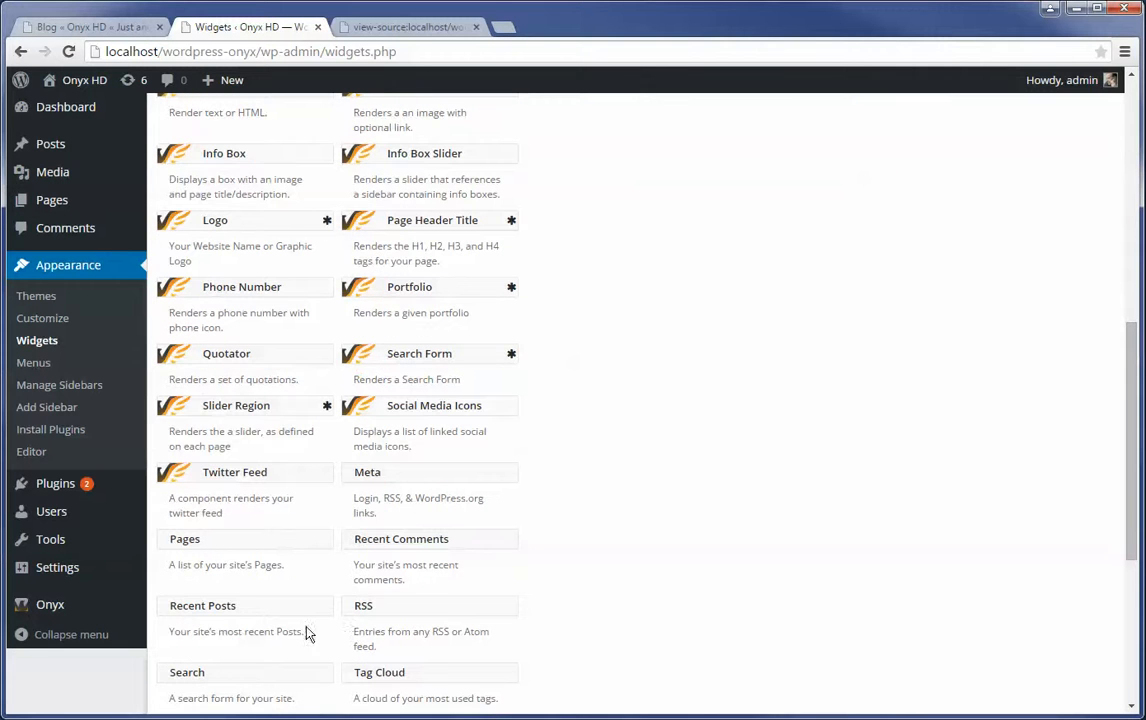
pyautogui.scroll(3, 992, 453)
pyautogui.moveTo(737, 494); pyautogui.dragTo(913, 148)
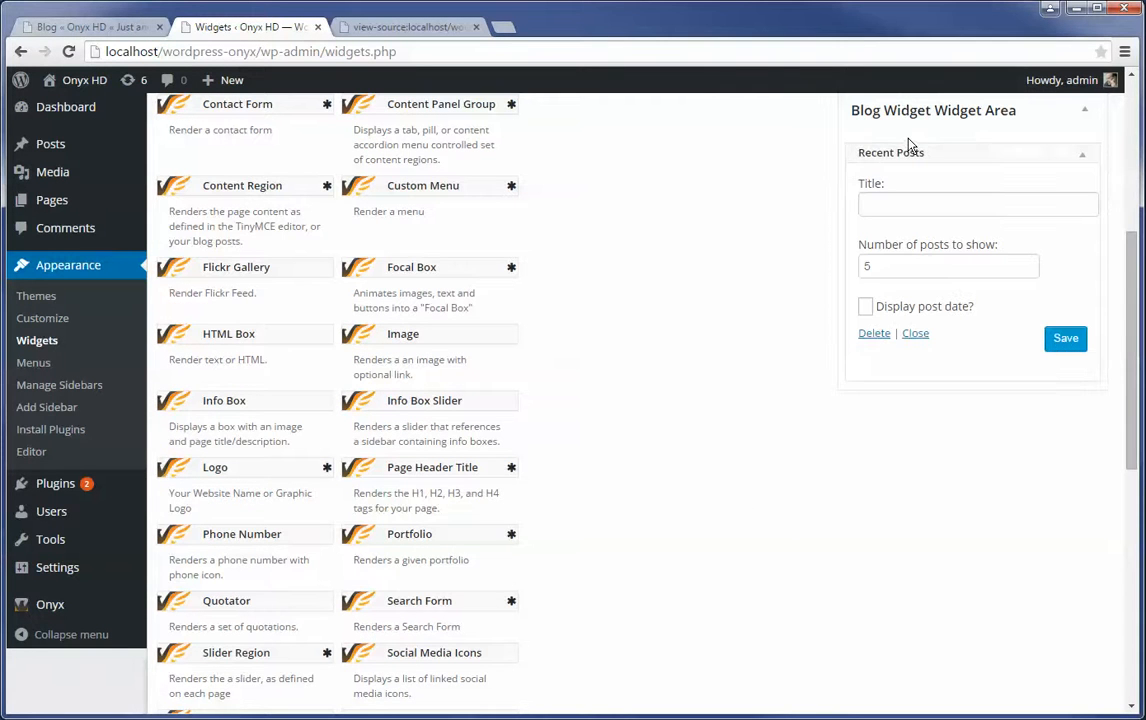
# Add a Categories widget below Recent Posts in the Blog Widget Widget Area
pyautogui.scroll(1, 616, 248)
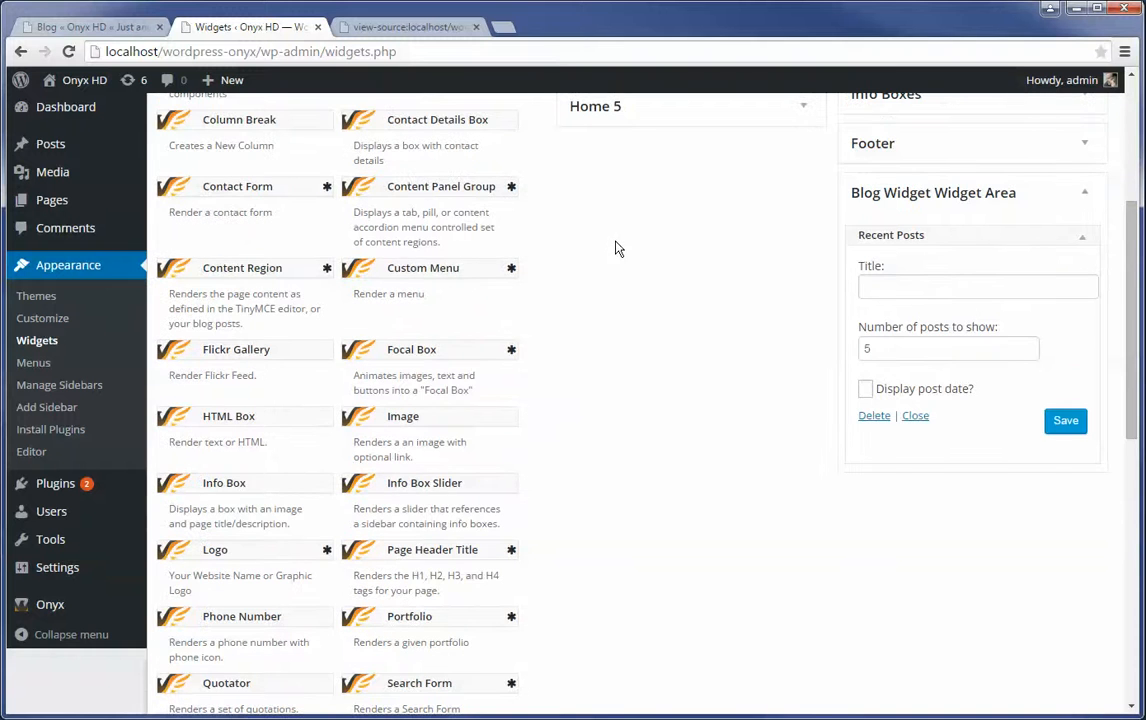
pyautogui.scroll(3, 560, 246)
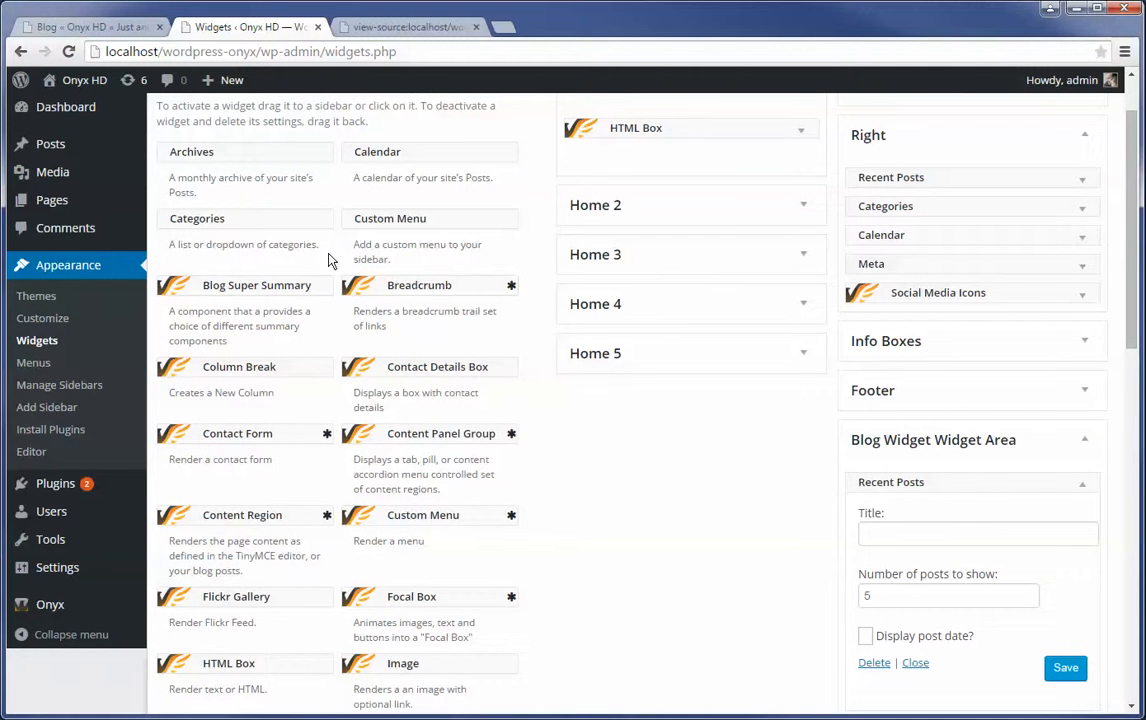
pyautogui.moveTo(268, 246); pyautogui.dragTo(887, 578)
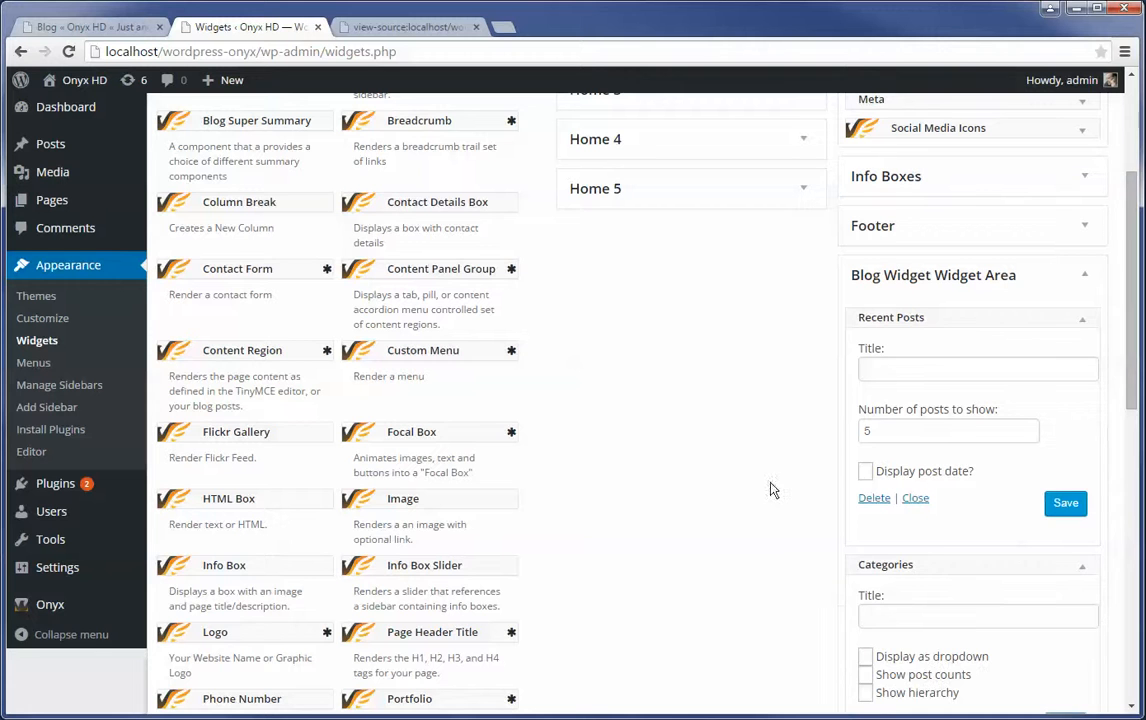
# Add the Onyx Custom Menu widget below Categories in the Blog Widget Widget Area and title it Menu
pyautogui.scroll(1, 367, 224)
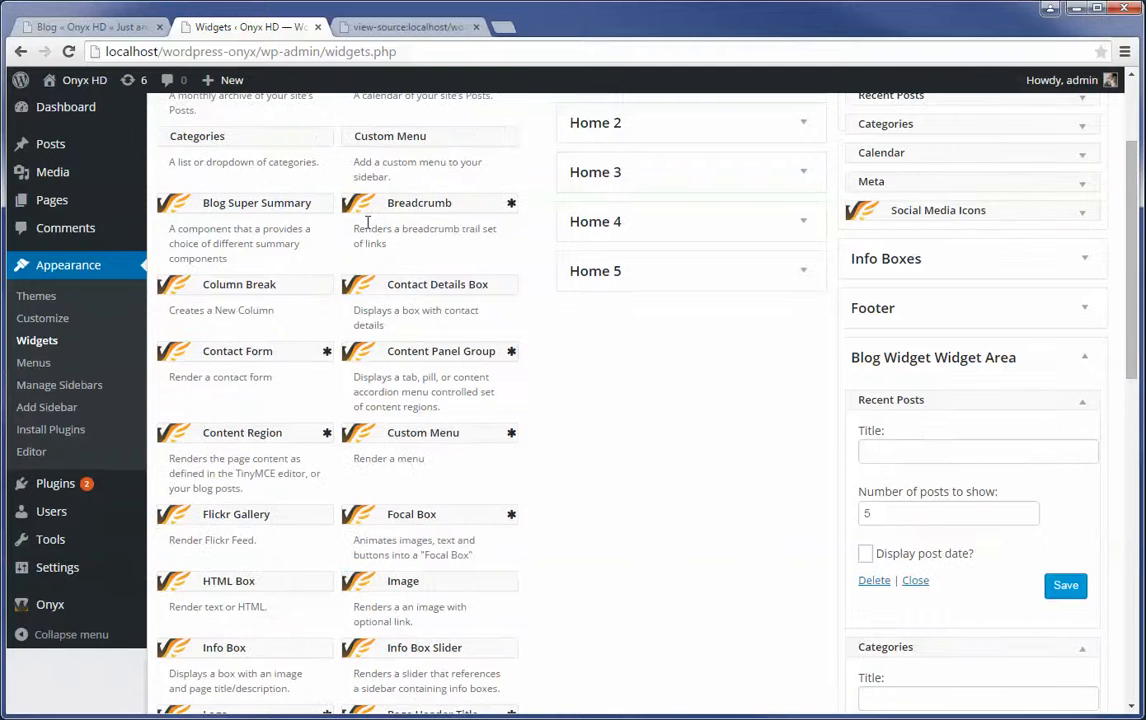
pyautogui.moveTo(380, 440); pyautogui.dragTo(907, 379)
pyautogui.click(898, 488)
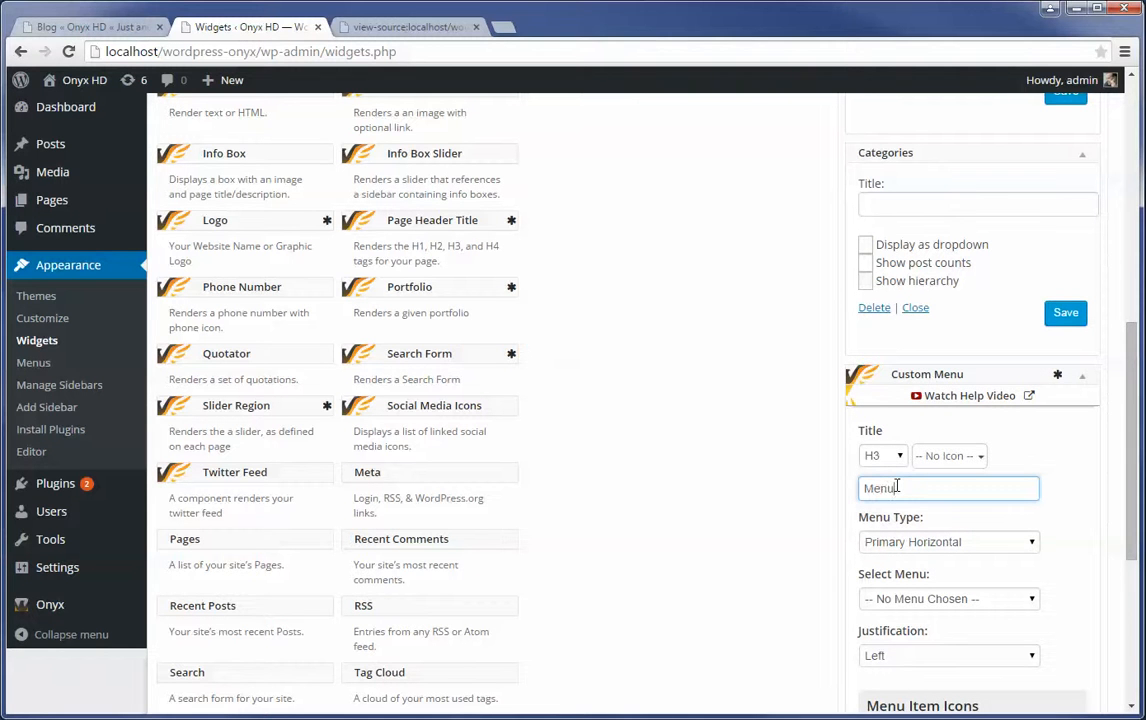
# Set the Custom Menu widget's menu type to Primary Vertical, select the I3D*Side menu and save the widget
pyautogui.click(949, 552)
pyautogui.click(952, 580)
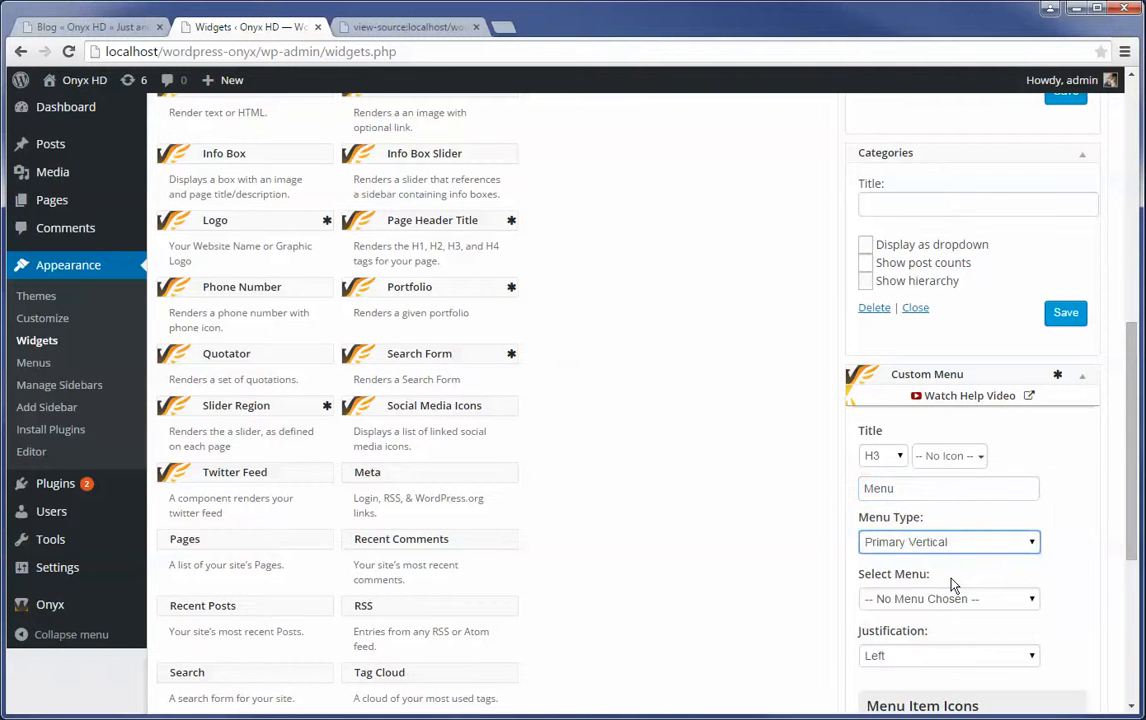
pyautogui.click(957, 605)
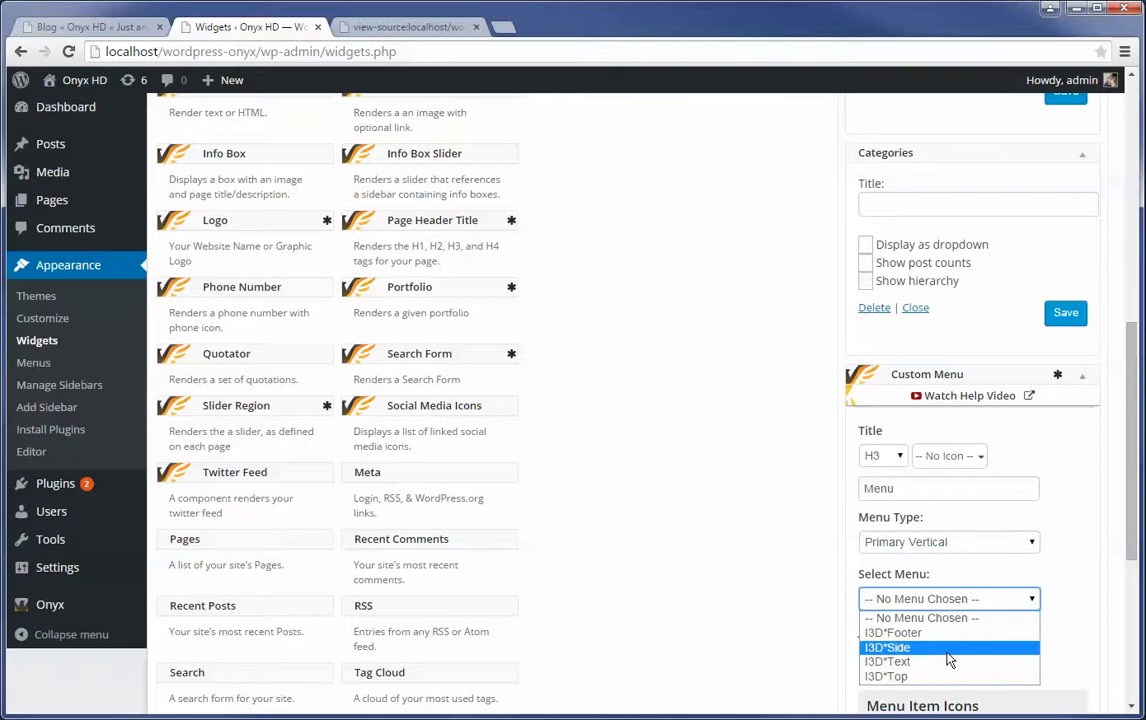
pyautogui.click(885, 645)
pyautogui.scroll(-3, 1044, 540)
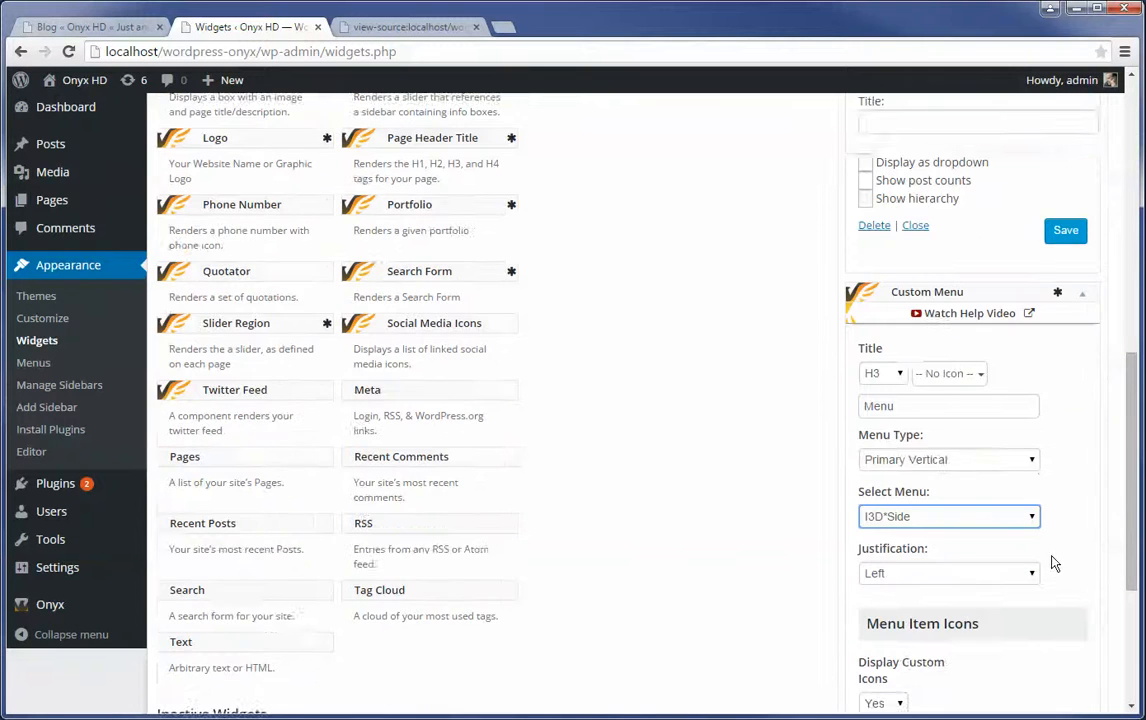
pyautogui.click(1062, 658)
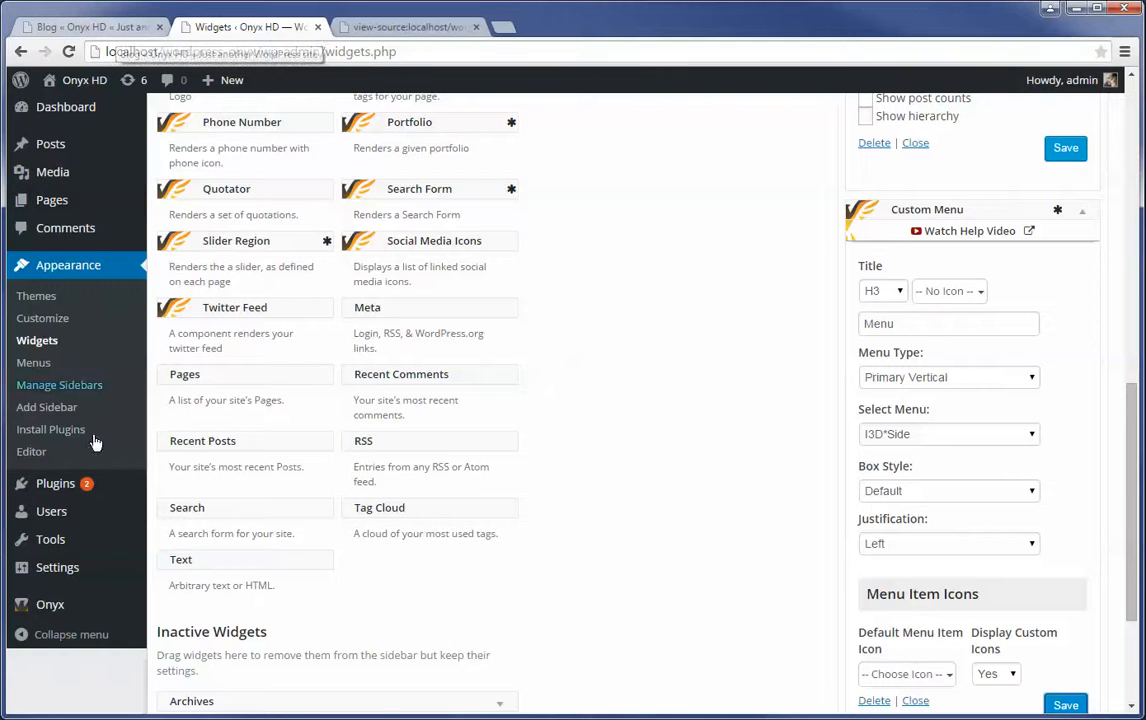
# Edit the Minimized 2R (Blog) layout in the Onyx Layout Editor, rename it Blog Layout and save the changes
pyautogui.moveTo(59, 584)
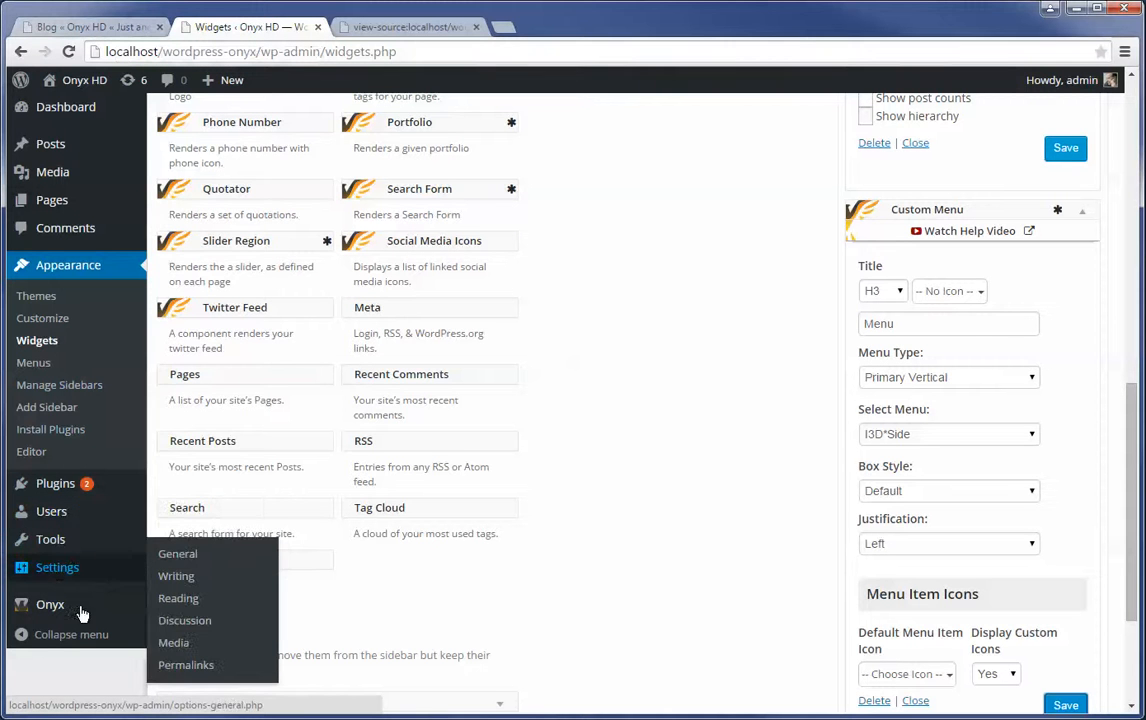
pyautogui.moveTo(94, 612)
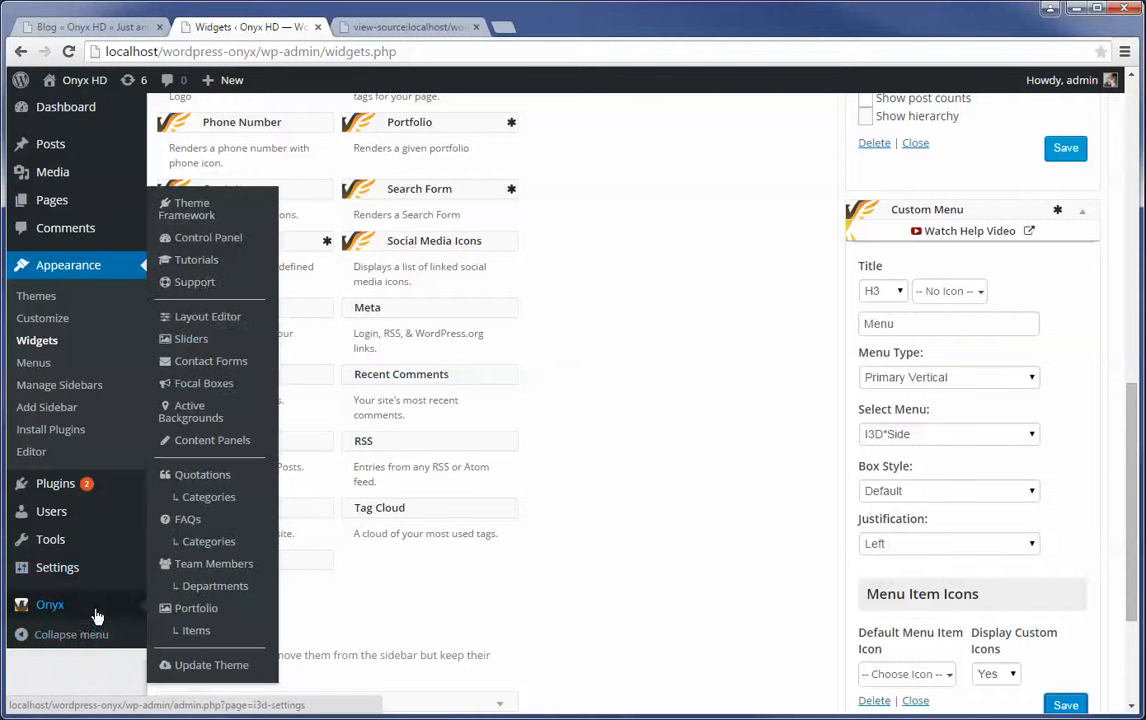
pyautogui.click(220, 318)
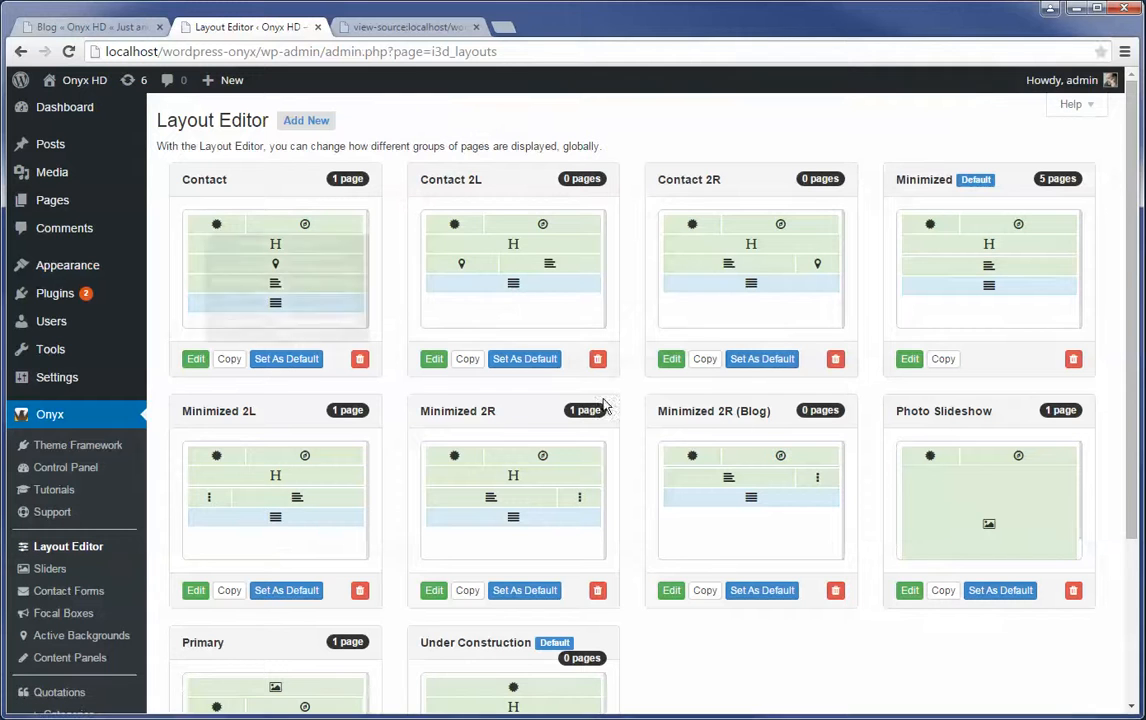
pyautogui.click(668, 590)
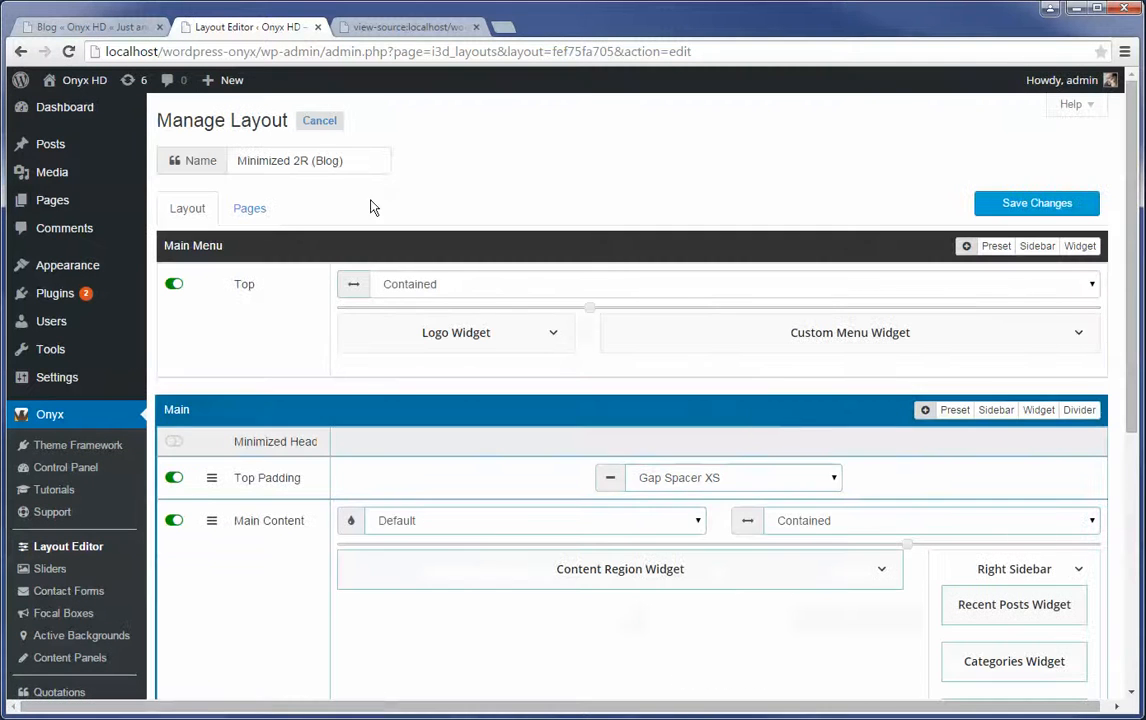
pyautogui.moveTo(362, 165); pyautogui.dragTo(136, 171)
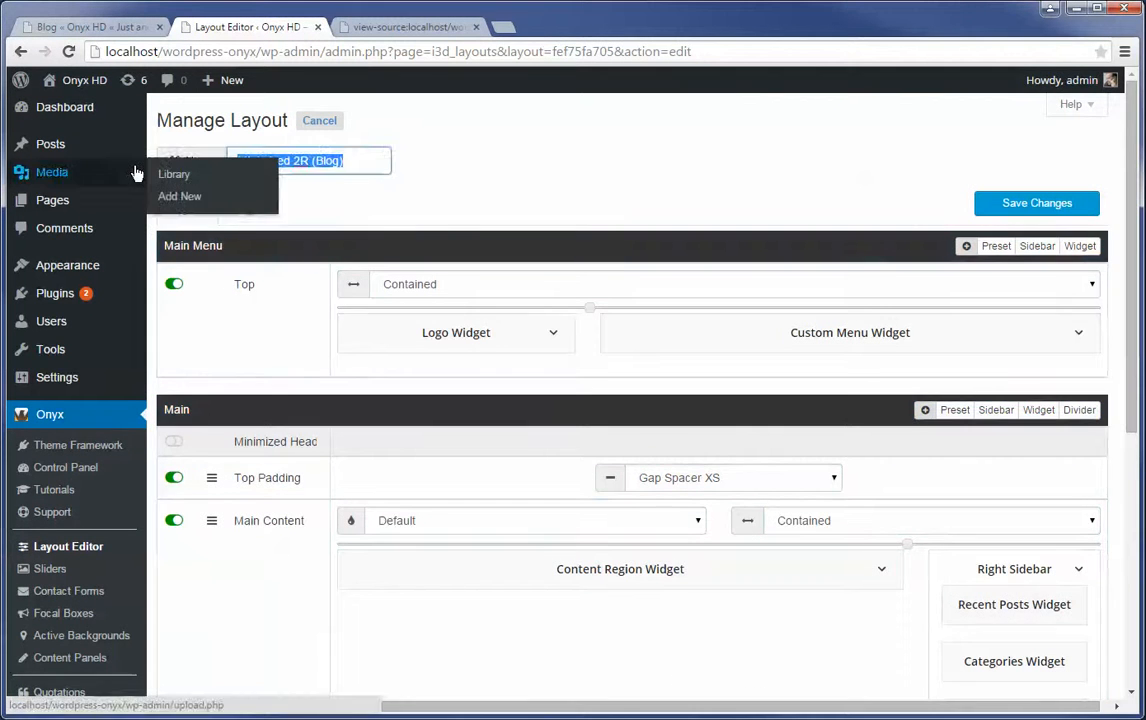
pyautogui.press('BackSpace')
pyautogui.write('Blog Layout')
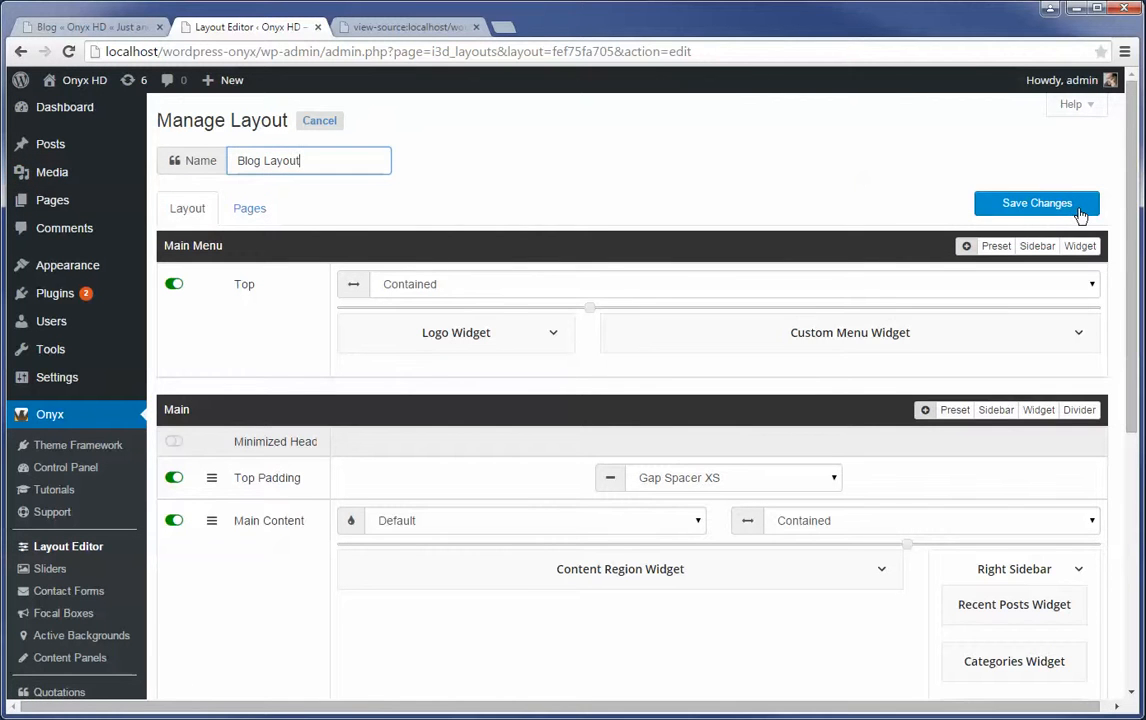
pyautogui.click(1010, 212)
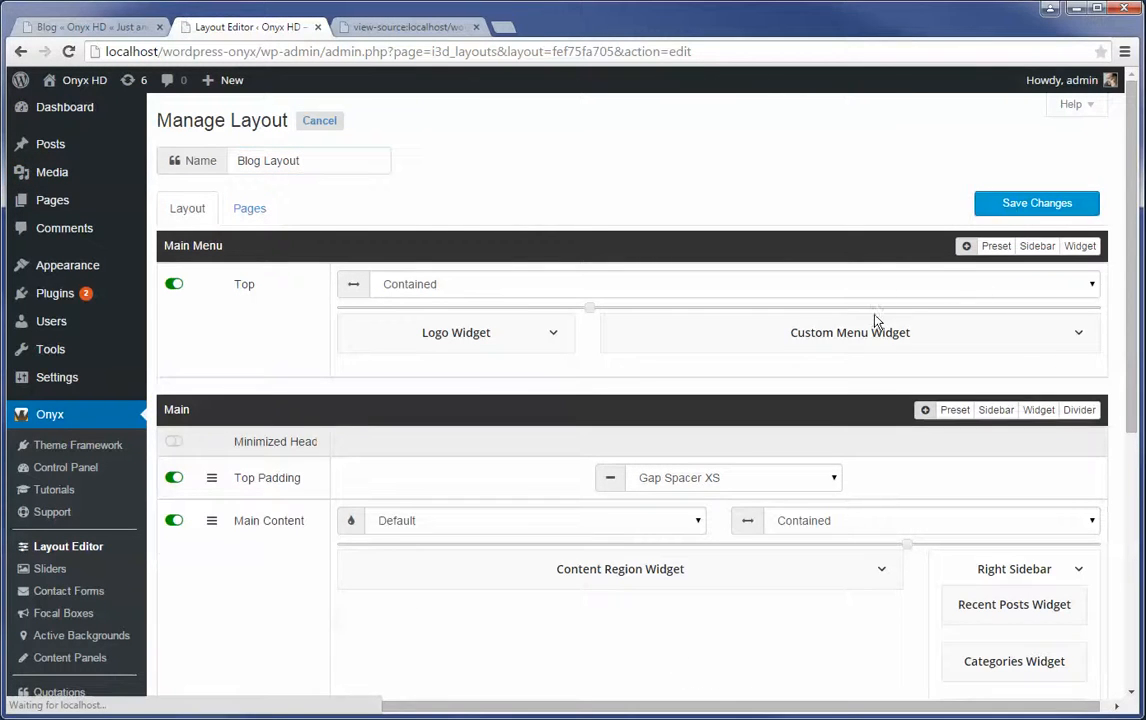
# Replace the Right sidebar in the layout's Main Content row with the Blog Widget Widget Area and save the layout
pyautogui.scroll(-3, 941, 512)
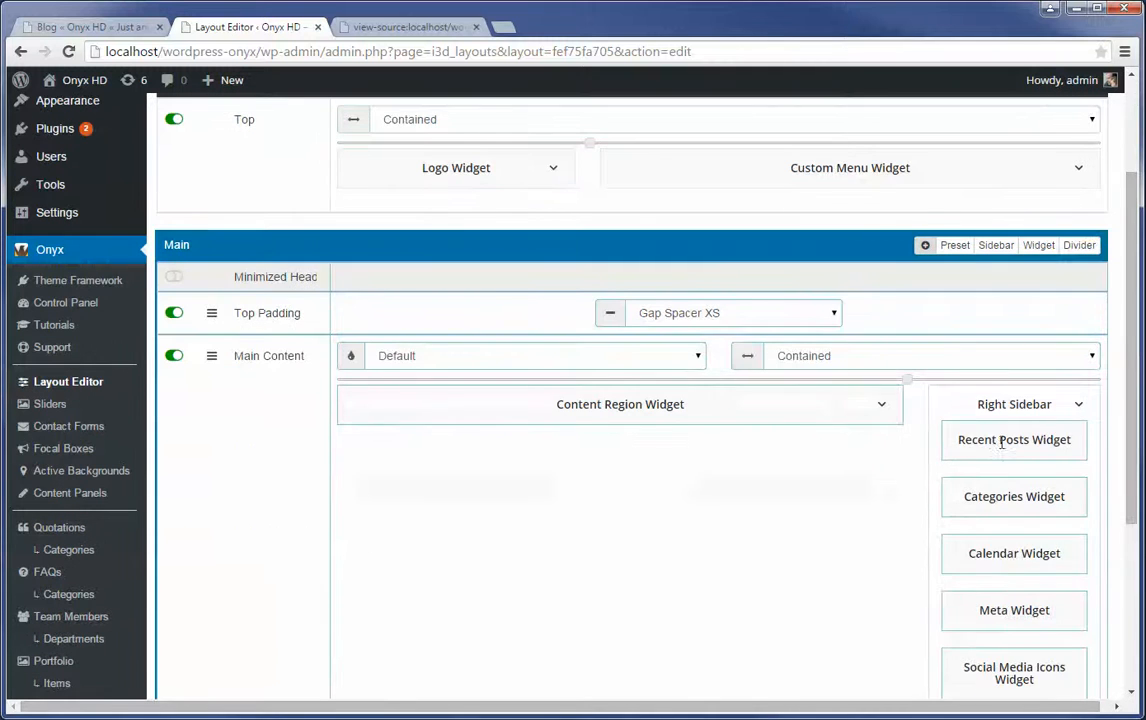
pyautogui.click(1079, 407)
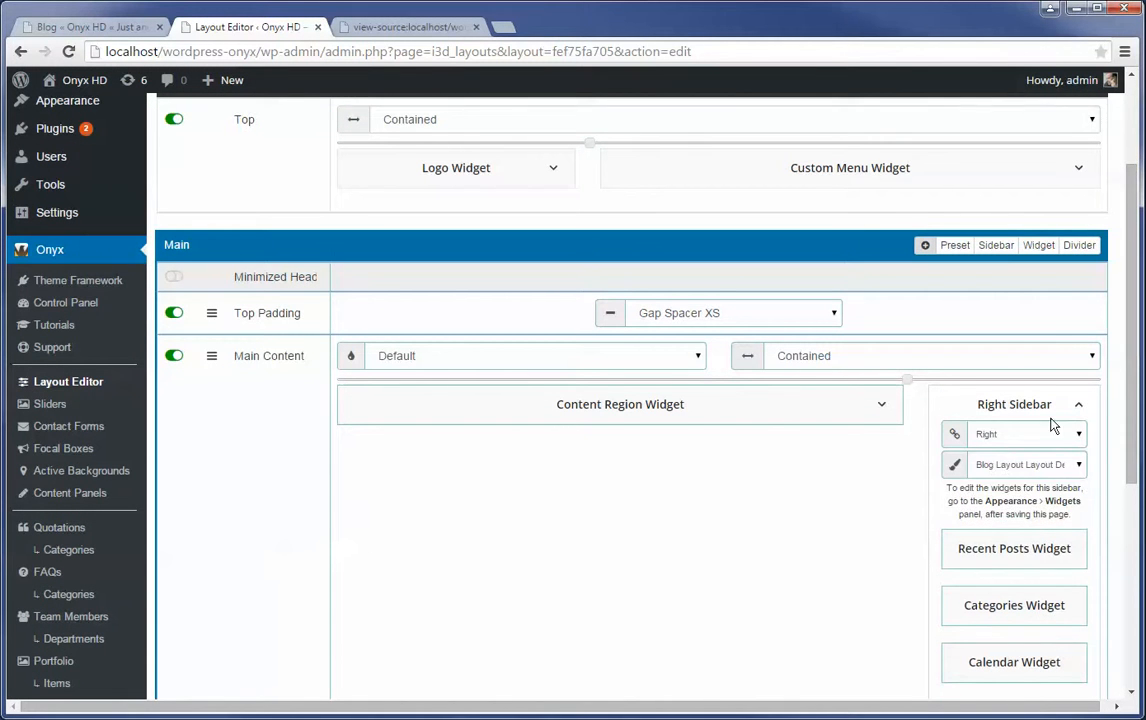
pyautogui.click(1050, 438)
pyautogui.click(1016, 569)
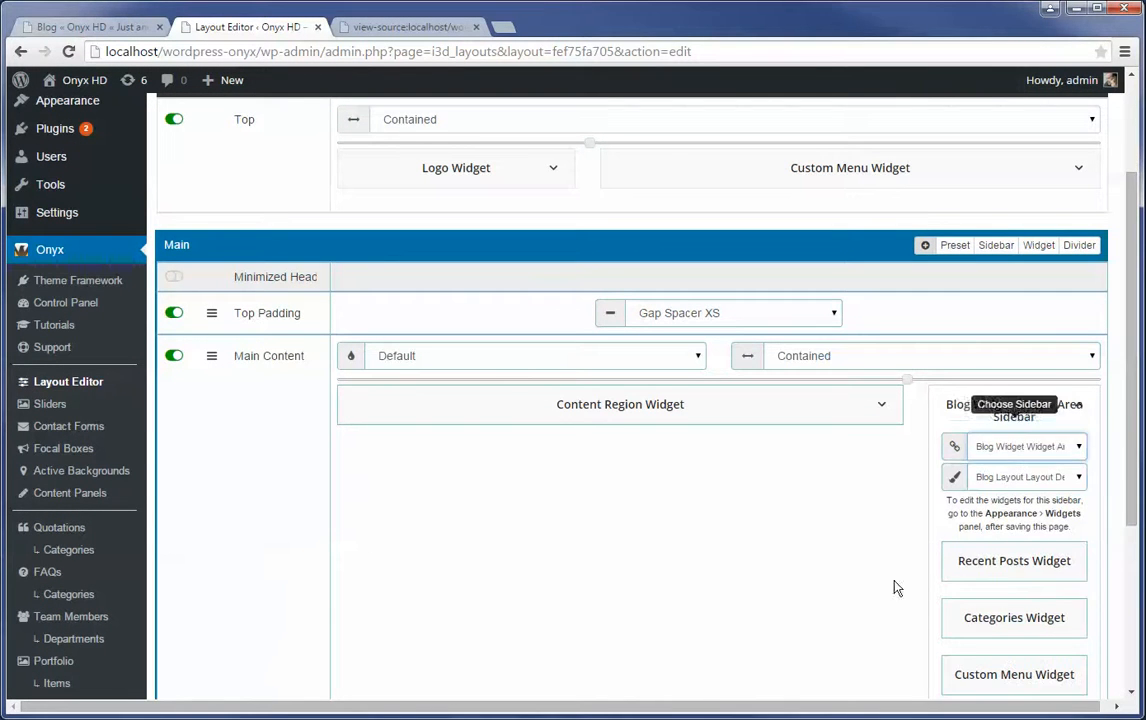
pyautogui.scroll(-2, 943, 476)
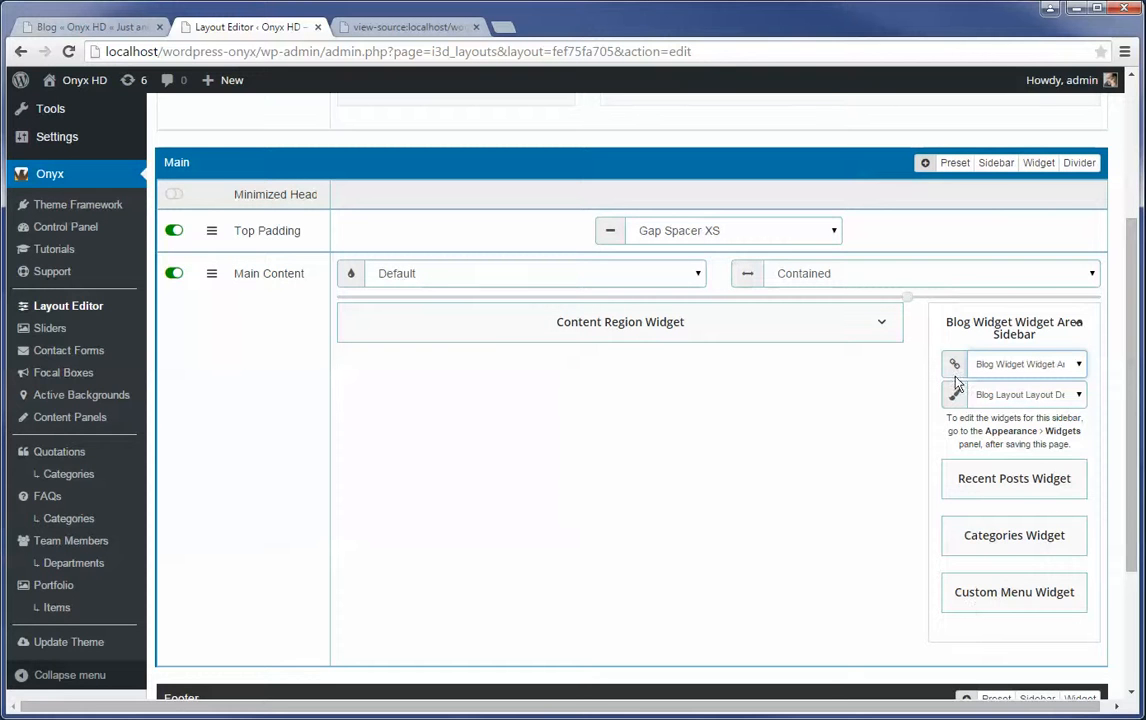
pyautogui.scroll(6, 957, 383)
pyautogui.click(1050, 205)
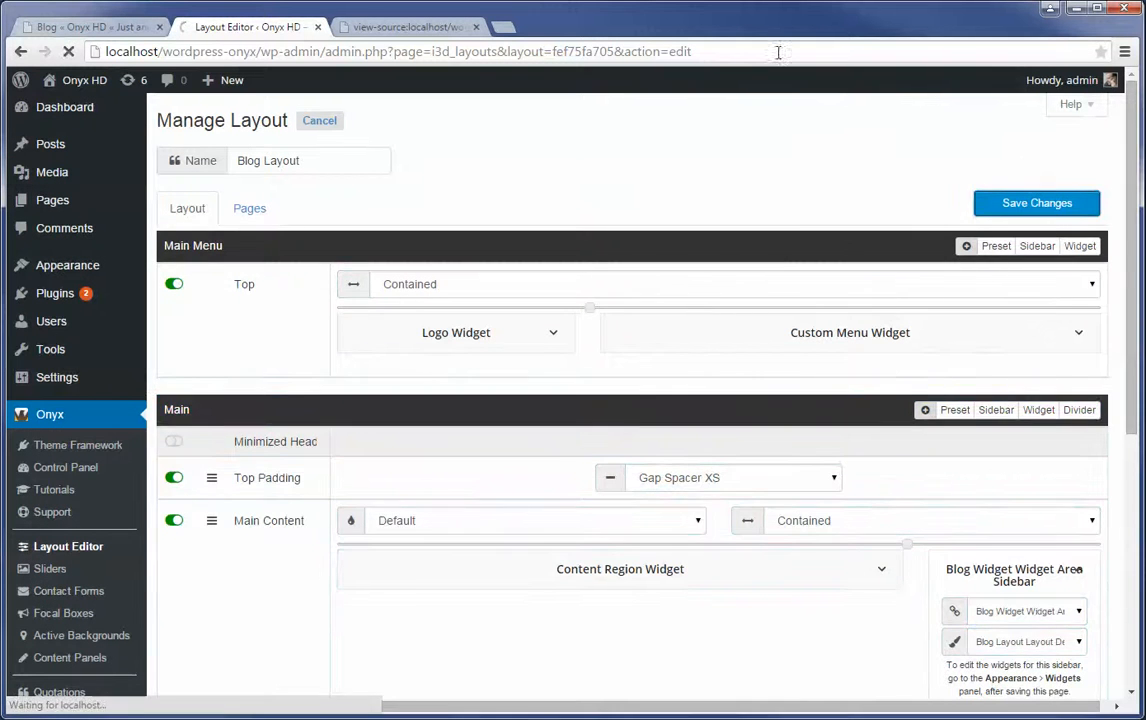
# Reload the live blog page and check its sidebar widgets
pyautogui.click(95, 27)
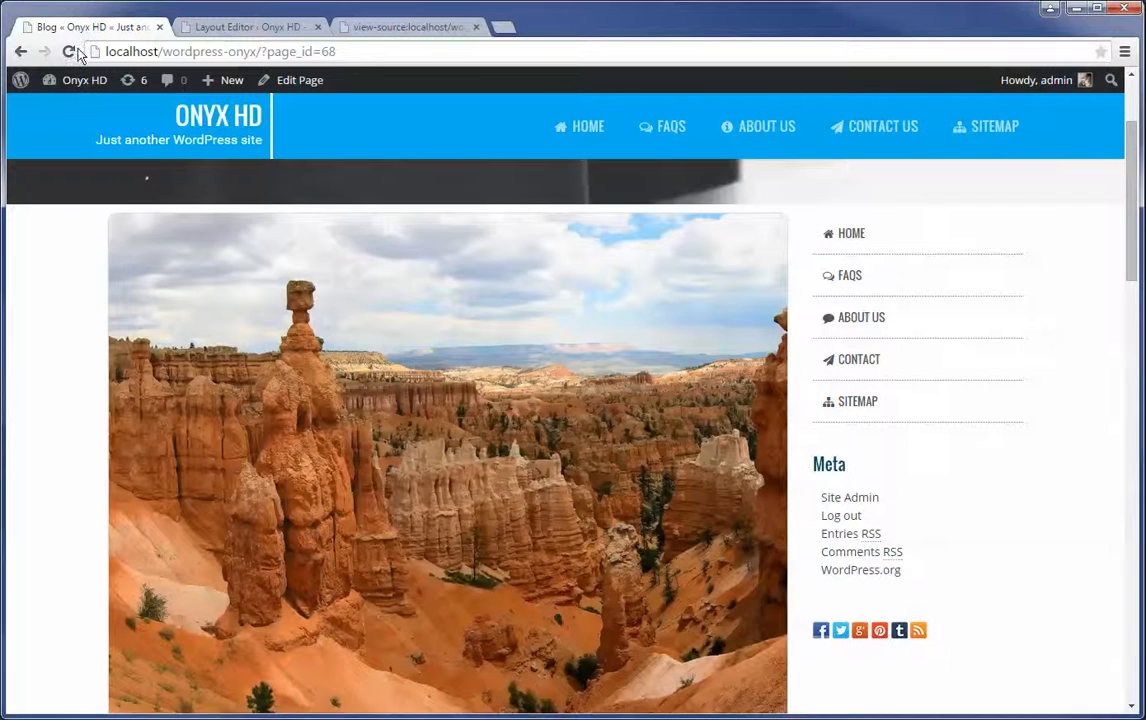
pyautogui.click(70, 52)
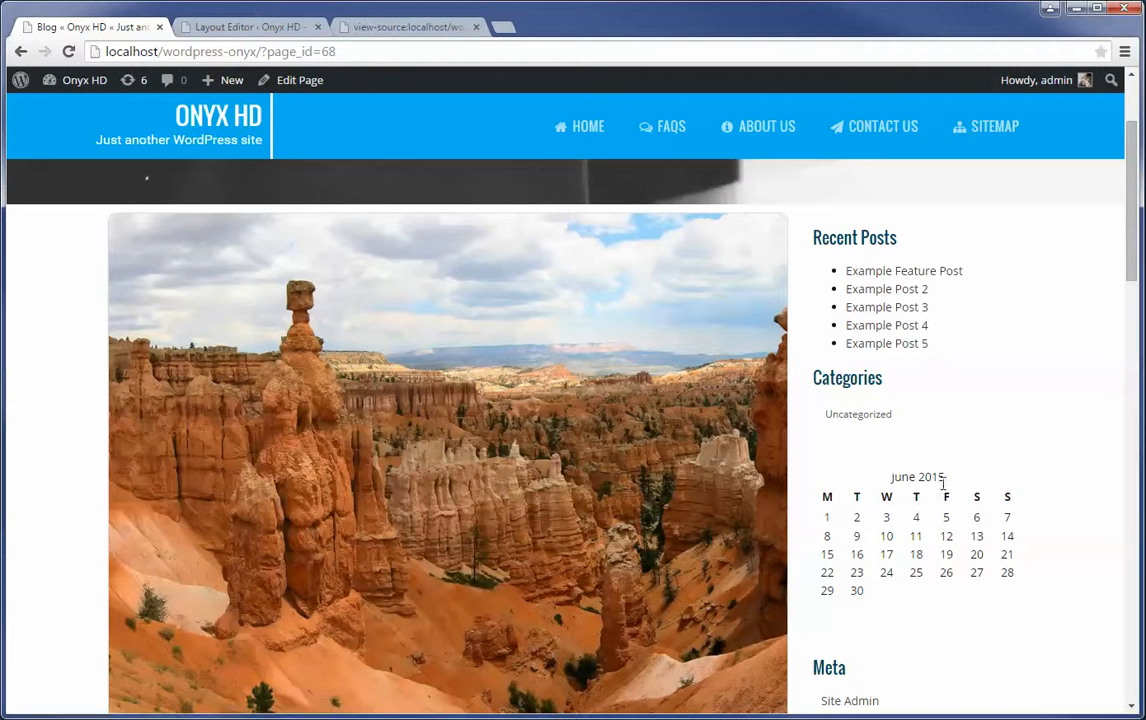
# Mark the Blog page in Blog Layout's page assignments
pyautogui.click(247, 28)
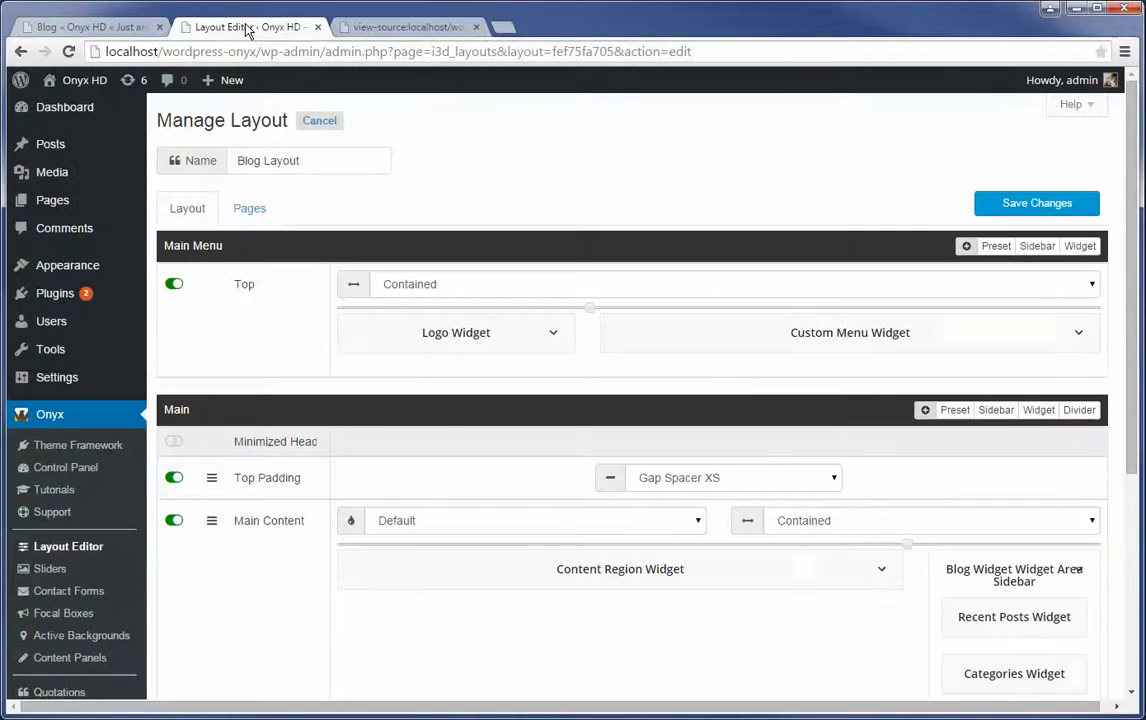
pyautogui.click(251, 209)
pyautogui.click(172, 322)
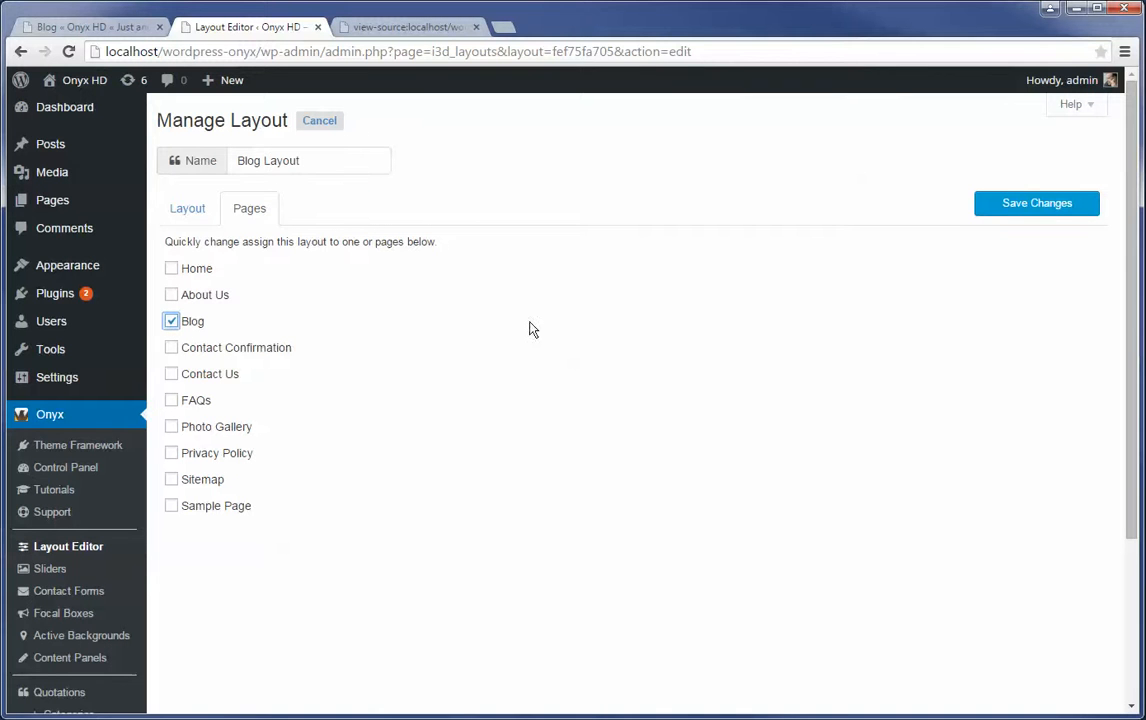
# Open the Blog page for editing and choose Blog Layout as its page layout
pyautogui.moveTo(52, 200)
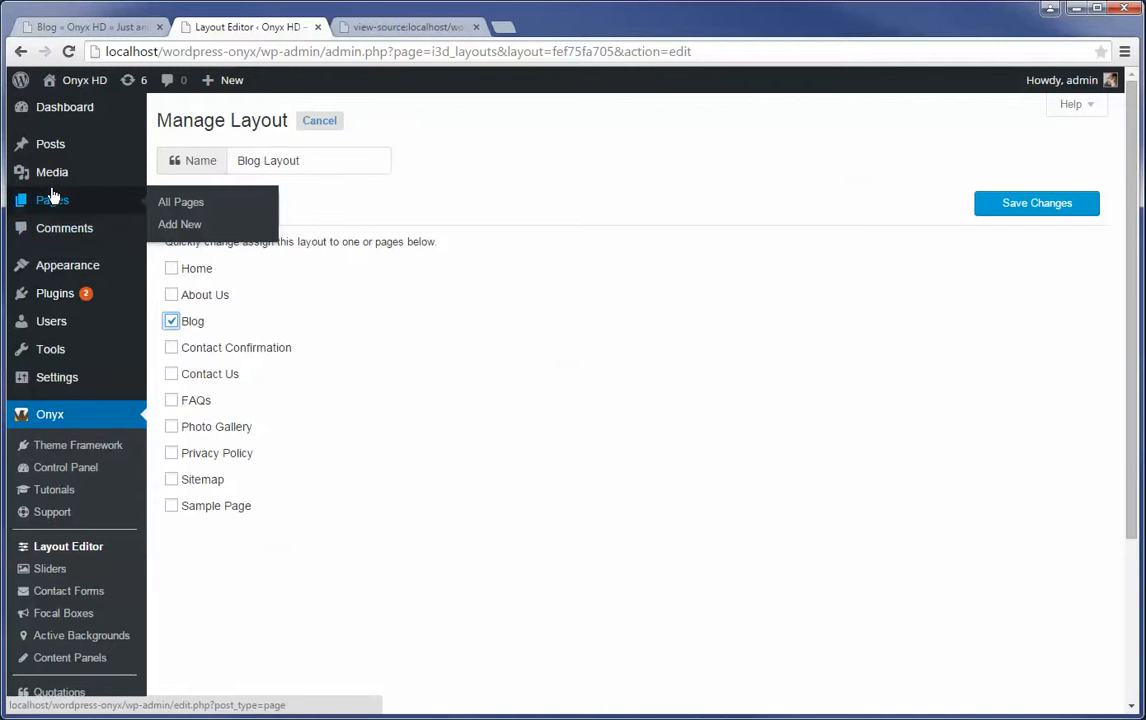
pyautogui.click(190, 203)
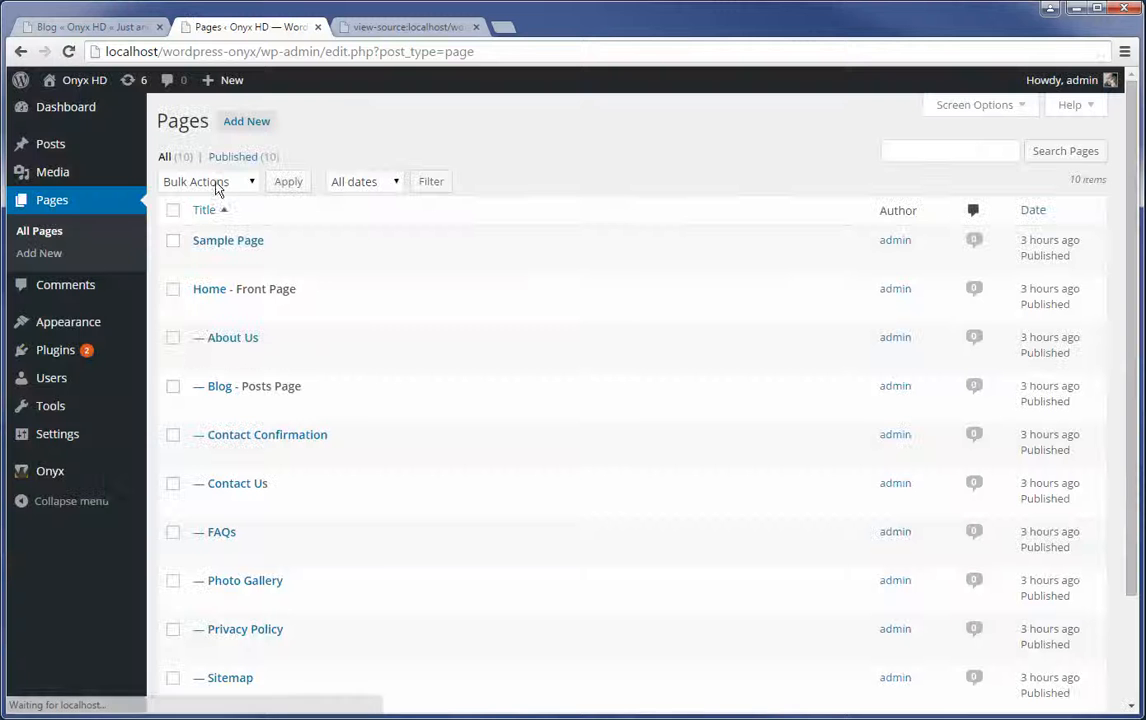
pyautogui.click(204, 406)
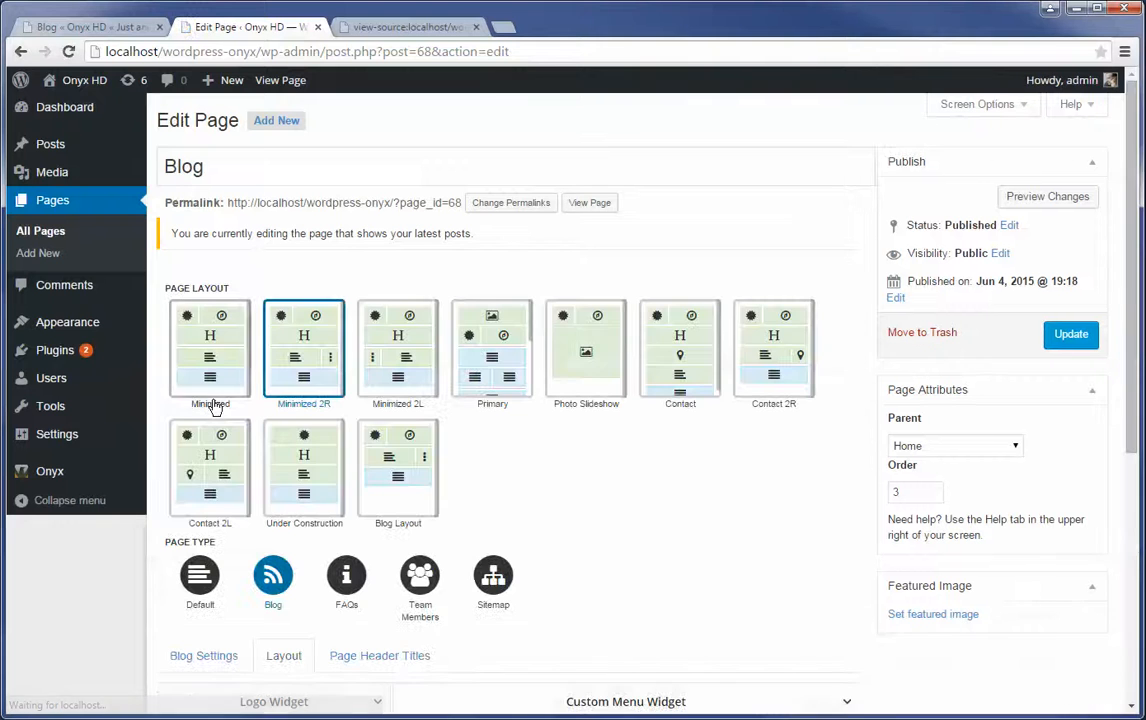
pyautogui.click(398, 468)
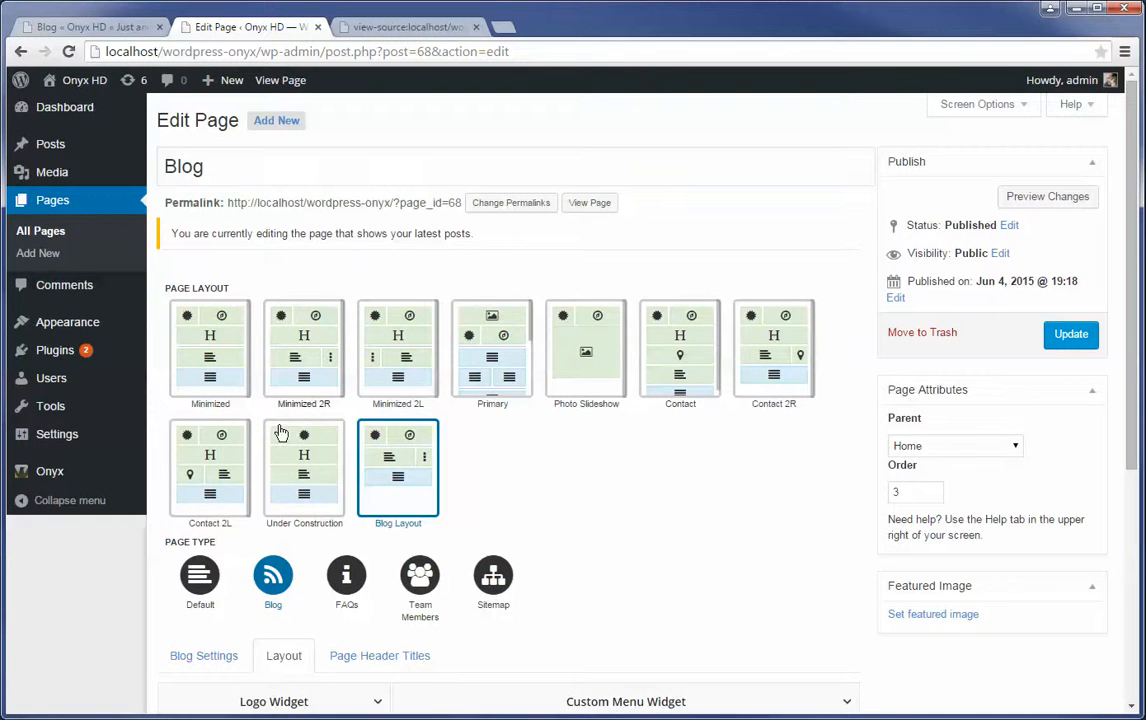
# Reopen Blog Layout in the Layout Editor and select Blog, Contact Confirmation, Contact Us, FAQs and Photo Gallery in its page assignments
pyautogui.moveTo(26, 473)
pyautogui.click(190, 328)
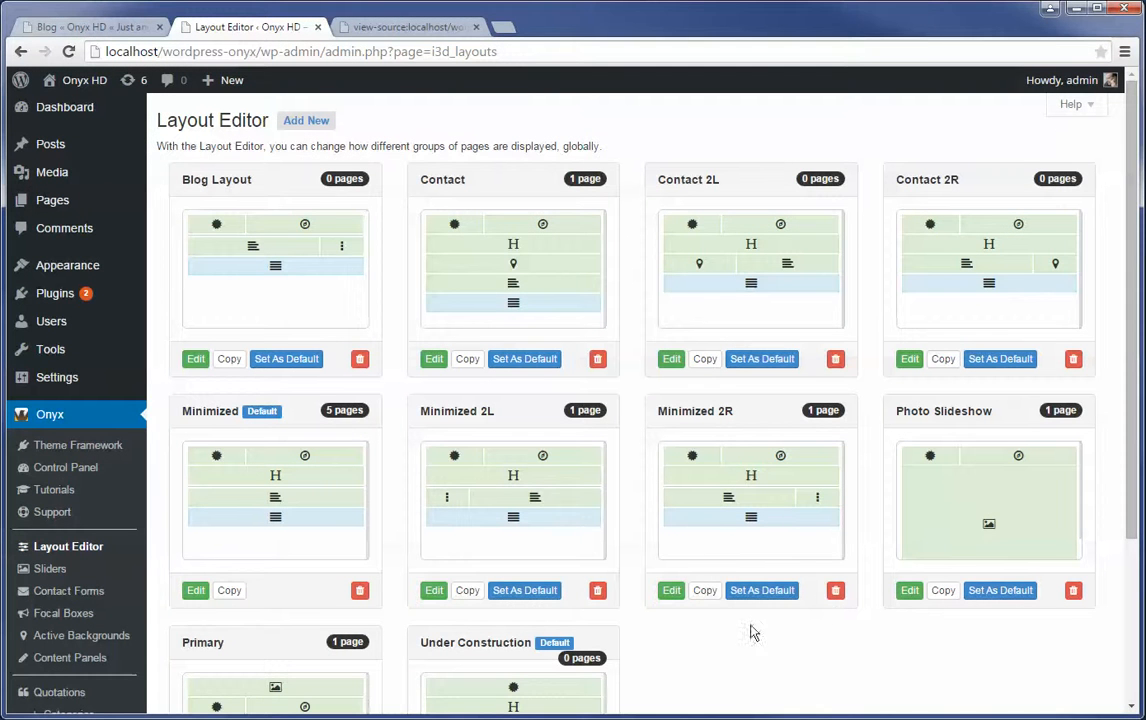
pyautogui.click(189, 364)
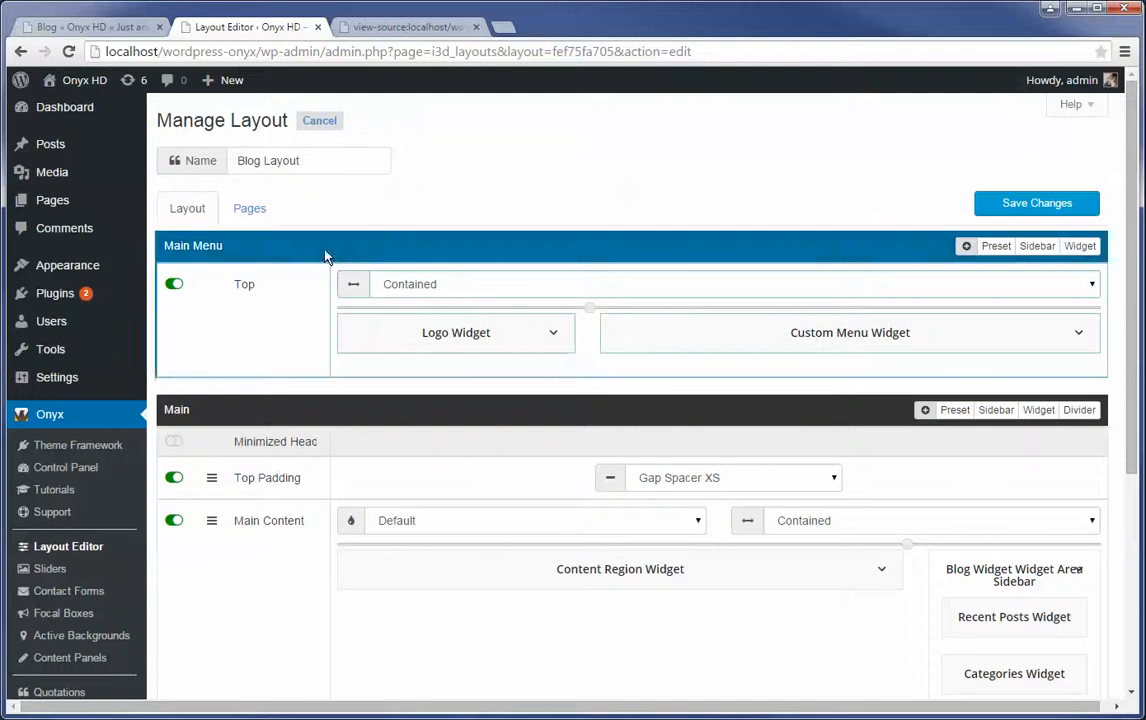
pyautogui.click(254, 212)
pyautogui.click(171, 321)
pyautogui.click(171, 347)
pyautogui.click(171, 373)
pyautogui.click(171, 400)
pyautogui.click(171, 426)
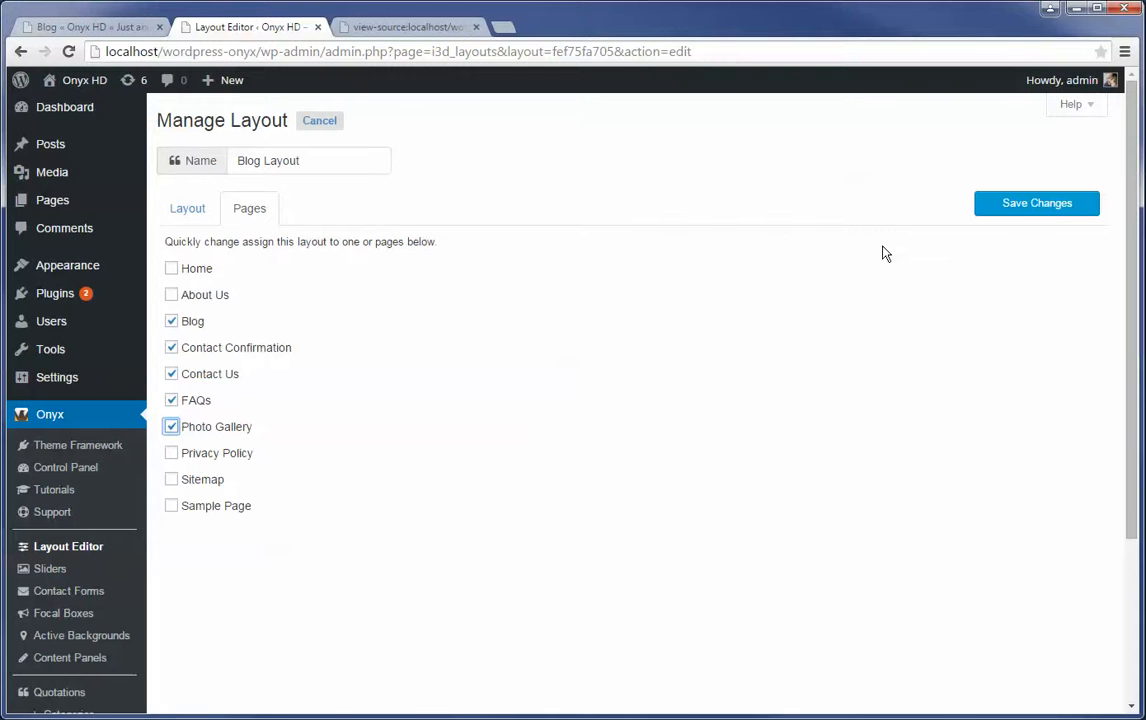
# Deselect Photo Gallery, FAQs, Contact Us and Contact Confirmation, keeping only Blog assigned, and save the layout
pyautogui.click(171, 426)
pyautogui.click(171, 400)
pyautogui.click(171, 373)
pyautogui.click(176, 348)
pyautogui.click(1050, 205)
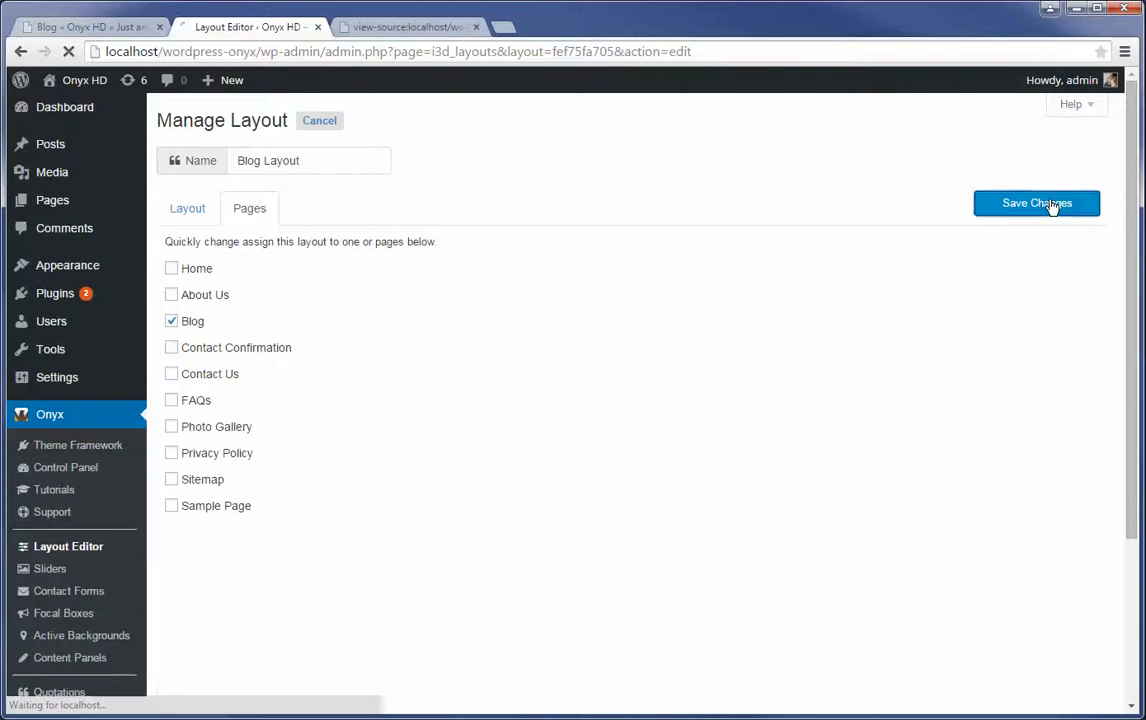
# Reload the live blog page and examine the sidebar widgets and post layout down to the footer
pyautogui.click(100, 27)
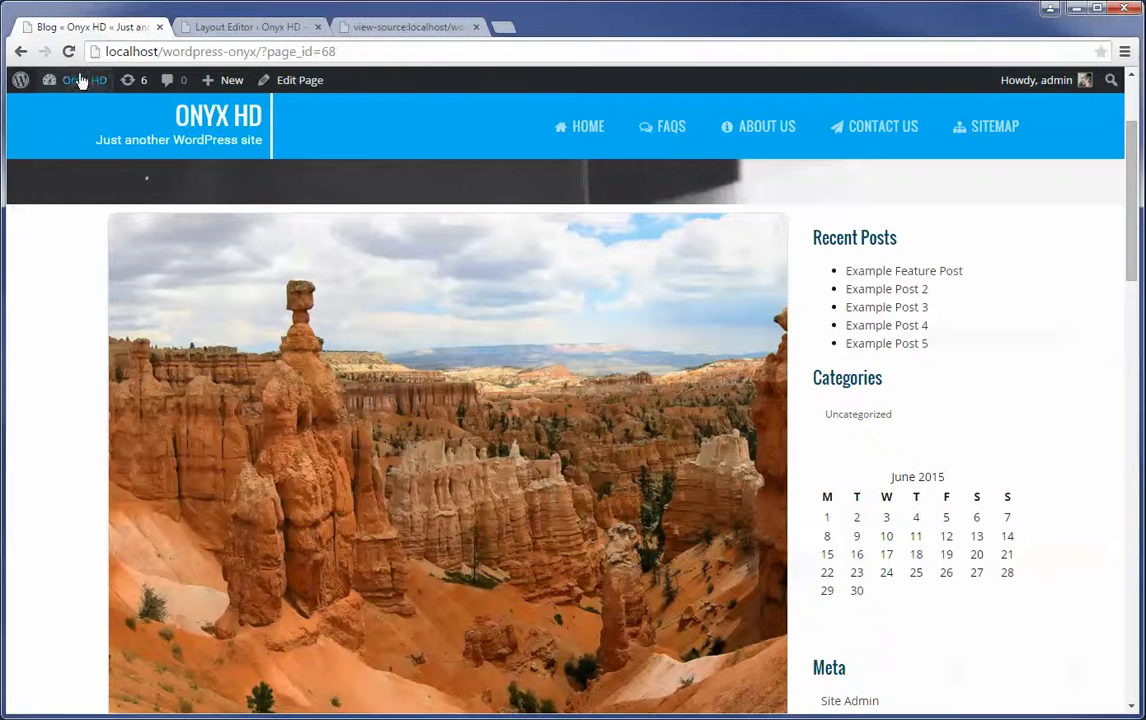
pyautogui.click(69, 51)
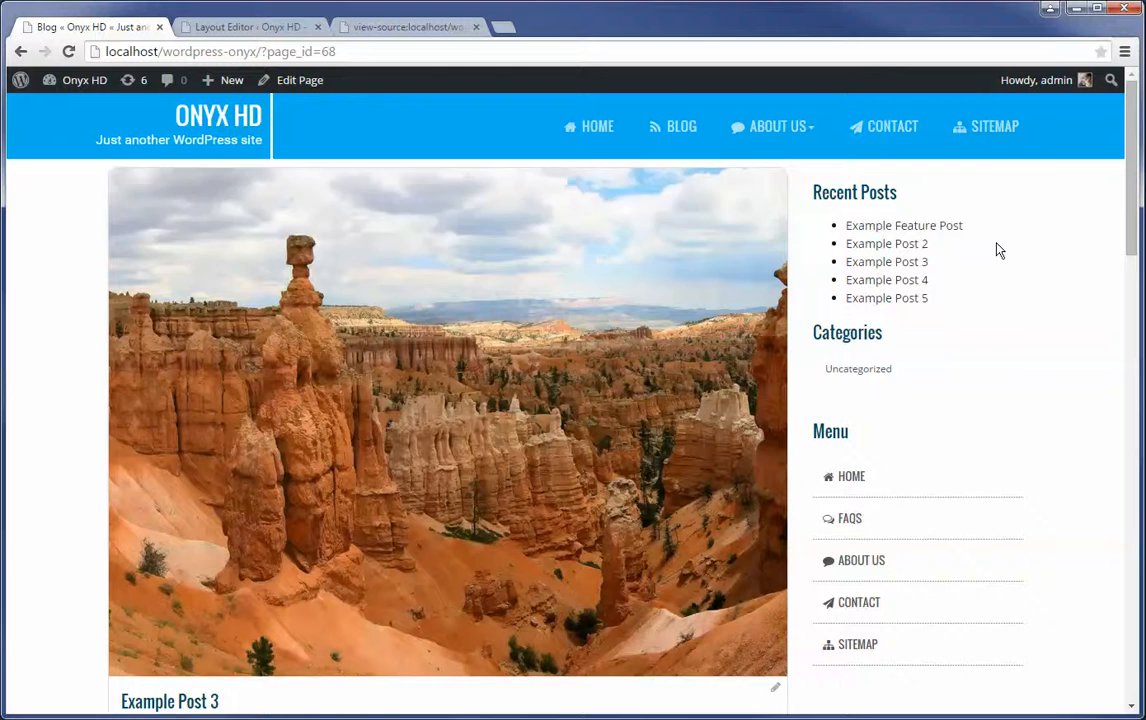
pyautogui.scroll(-2, 997, 250)
pyautogui.scroll(2, 997, 250)
pyautogui.scroll(-1, 1020, 258)
pyautogui.scroll(1, 1044, 265)
pyautogui.scroll(-15, 1048, 280)
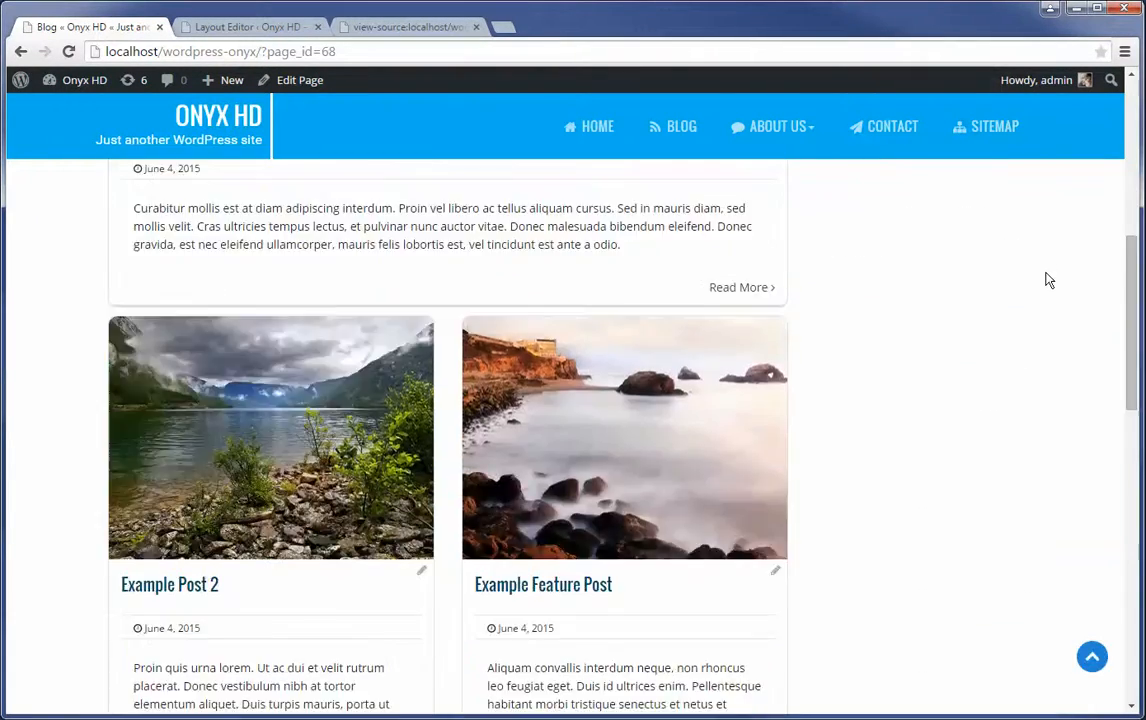
pyautogui.scroll(-4, 1046, 280)
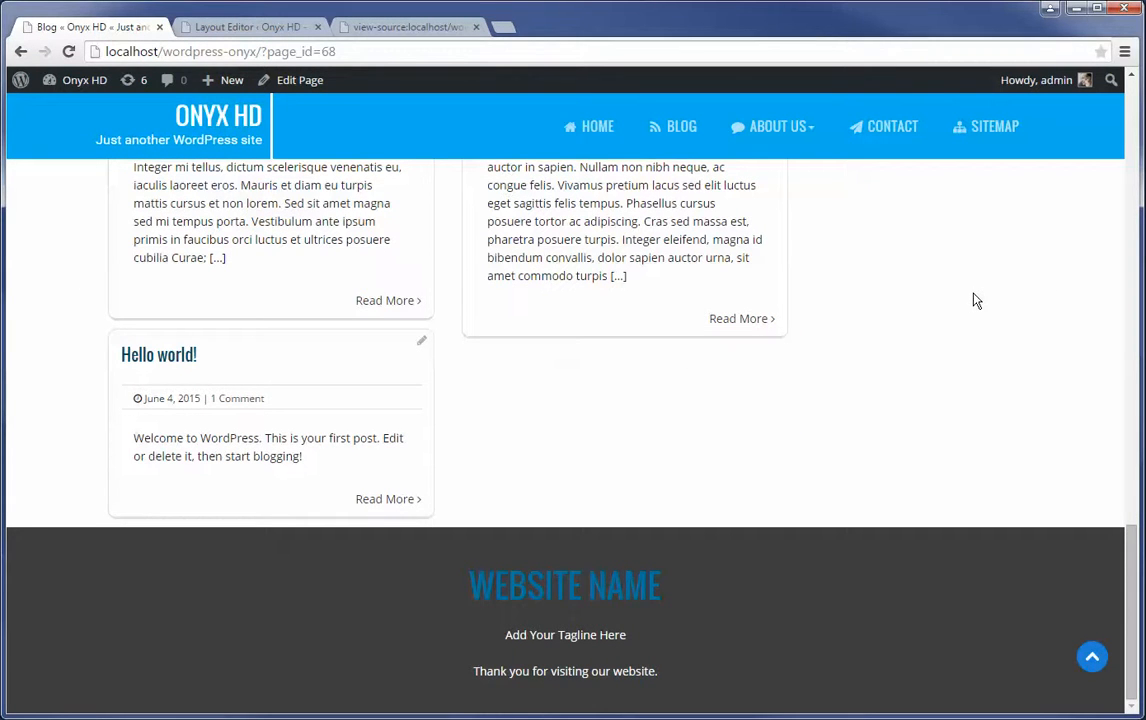
# Open the Onyx theme's Quickstart settings and check the Blog Page selection under Default Pages
pyautogui.click(197, 28)
pyautogui.click(64, 448)
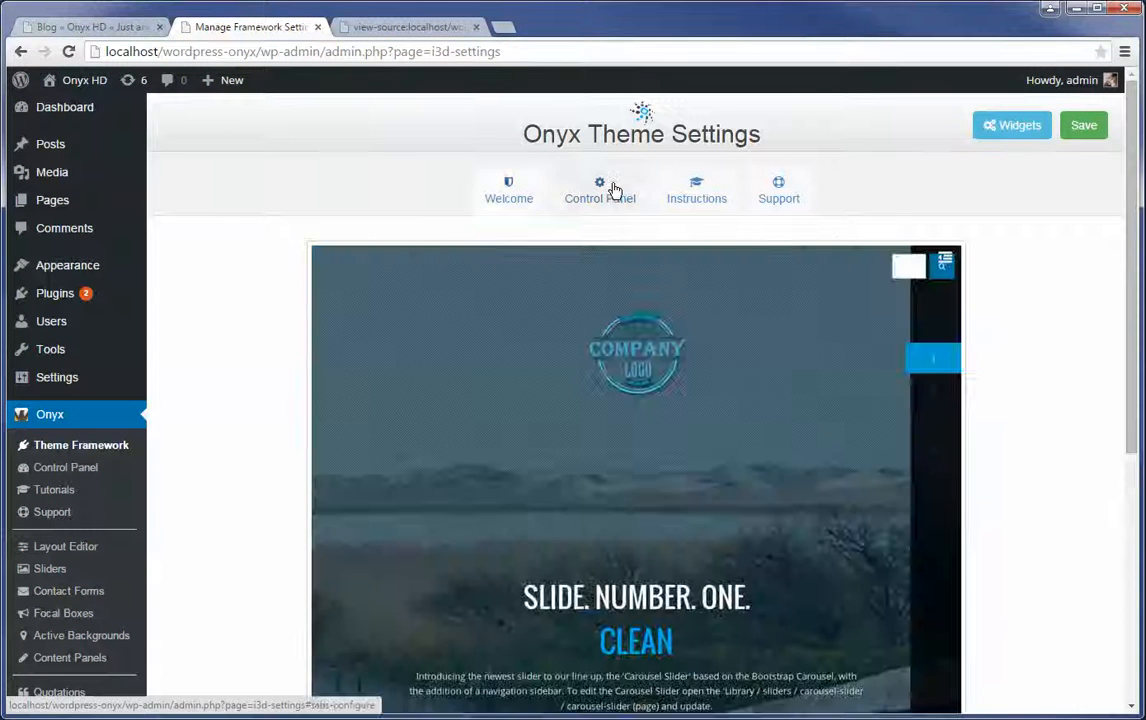
pyautogui.click(612, 190)
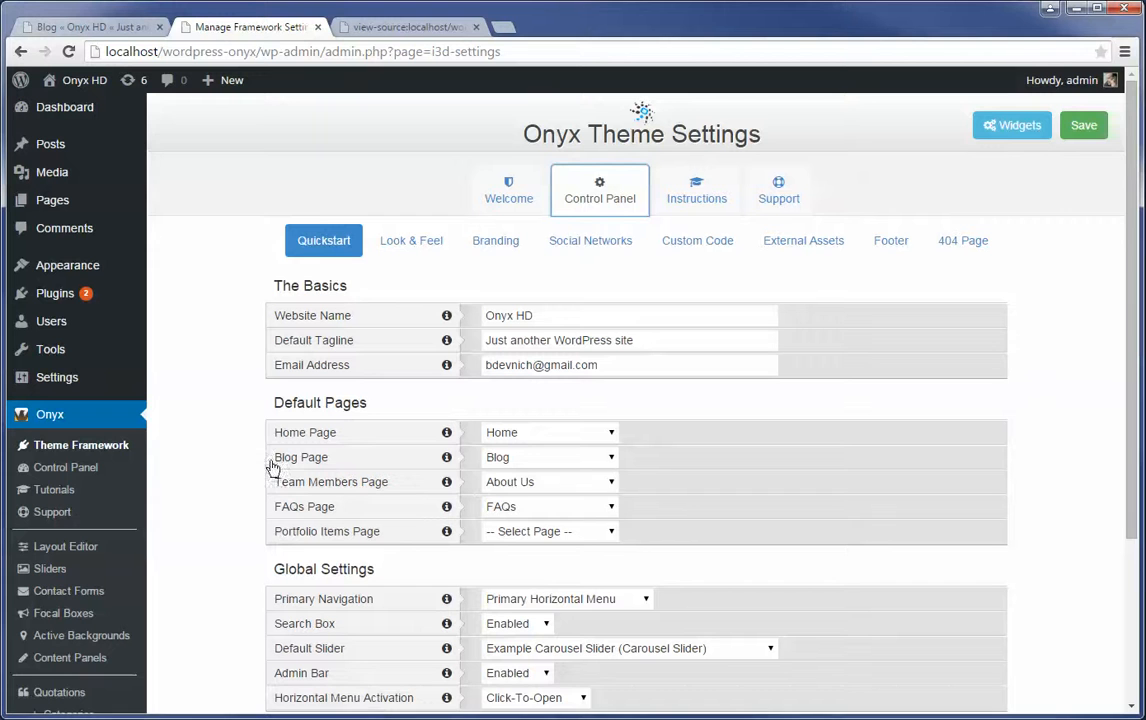
pyautogui.click(574, 460)
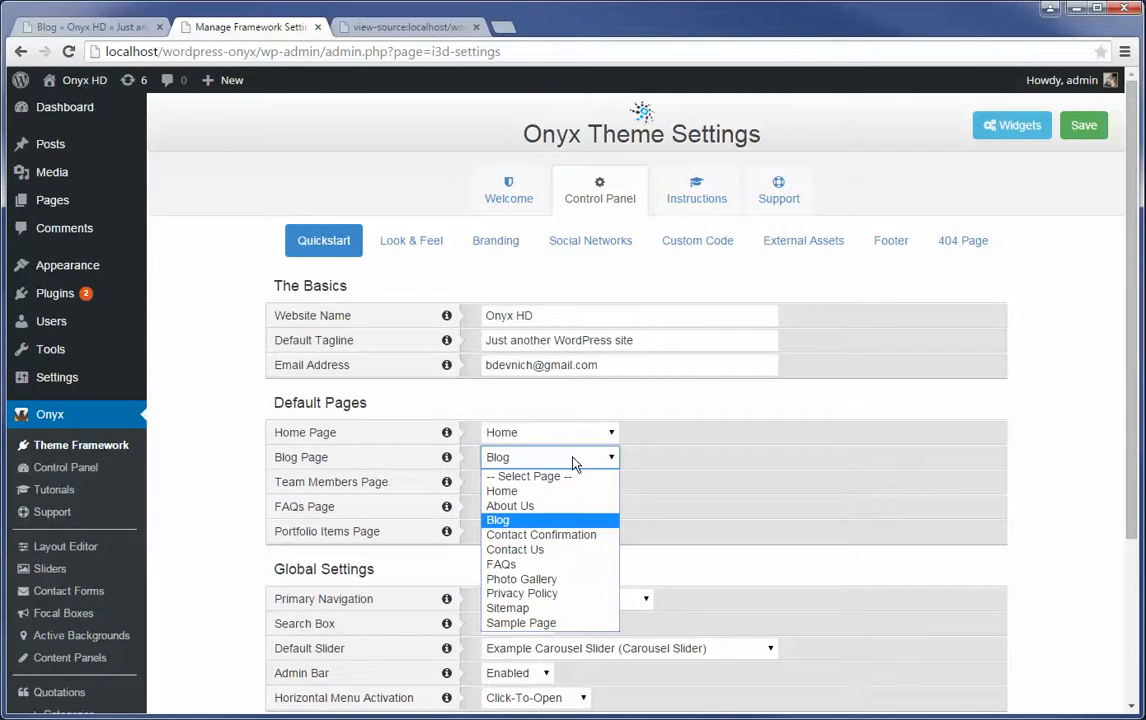
pyautogui.click(574, 462)
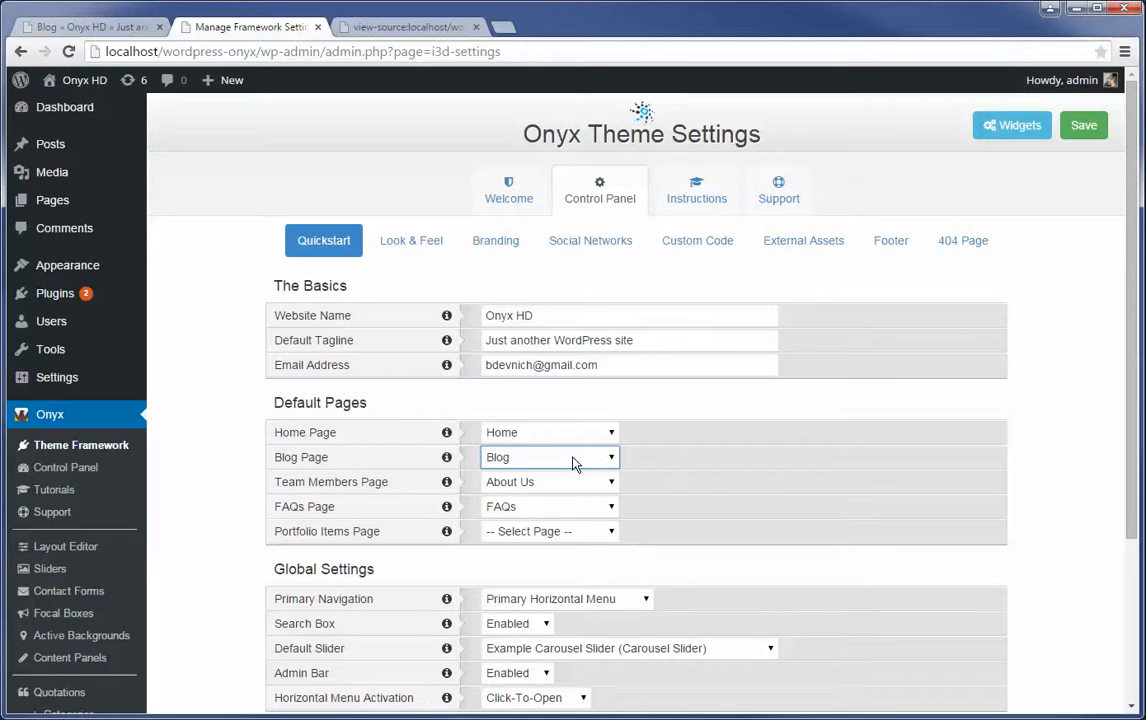